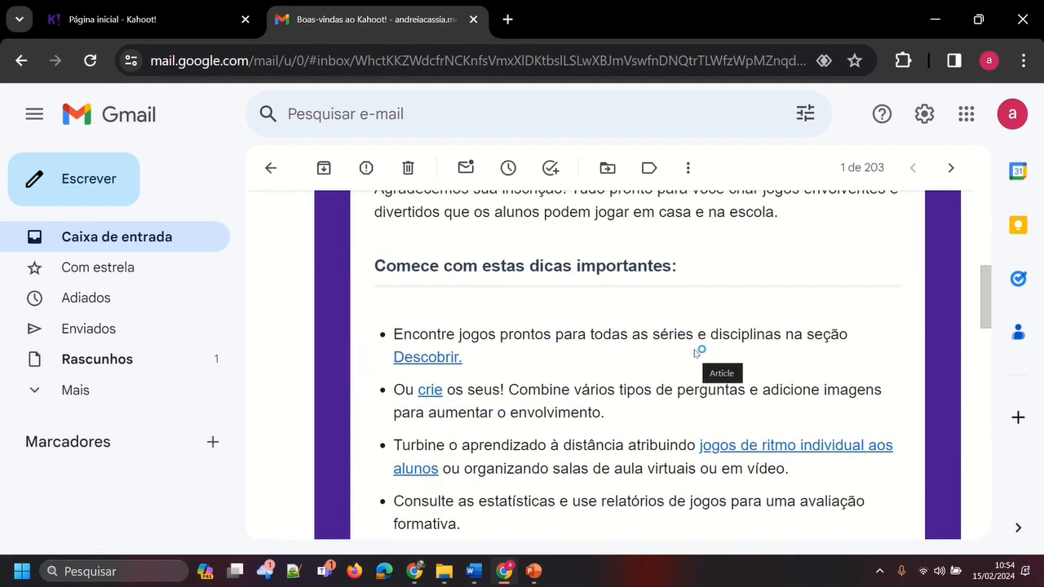
Skim the Kahoot! welcome e-mail in Gmail and switch to the Kahoot! home page
scroll(694, 352, "down", 2)
scroll(694, 352, "up", 3)
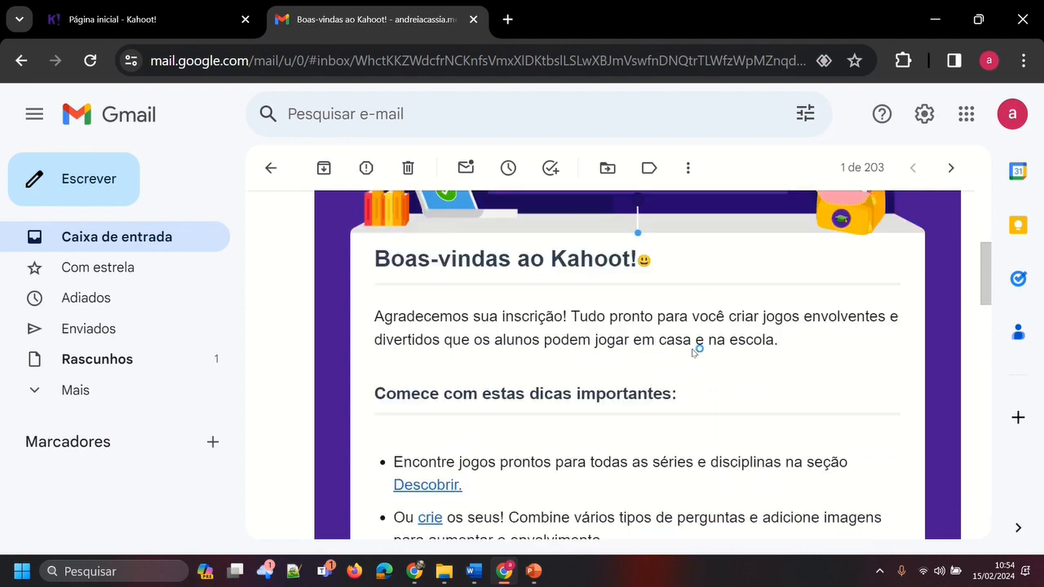
scroll(694, 353, "up", 3)
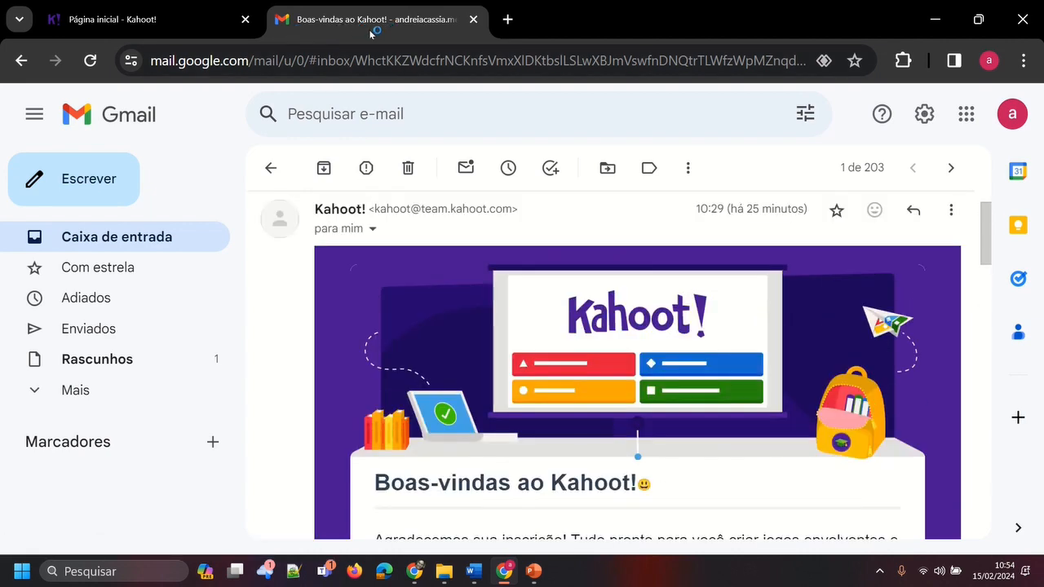
left_click(173, 23)
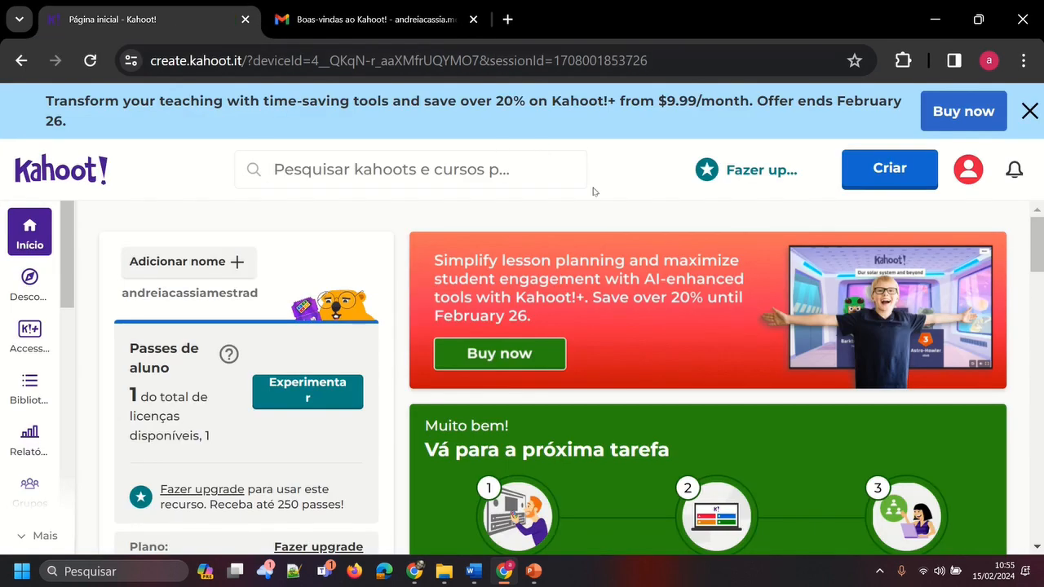
Check which account and profile options are offered, and close the list without choosing any
left_click(973, 179)
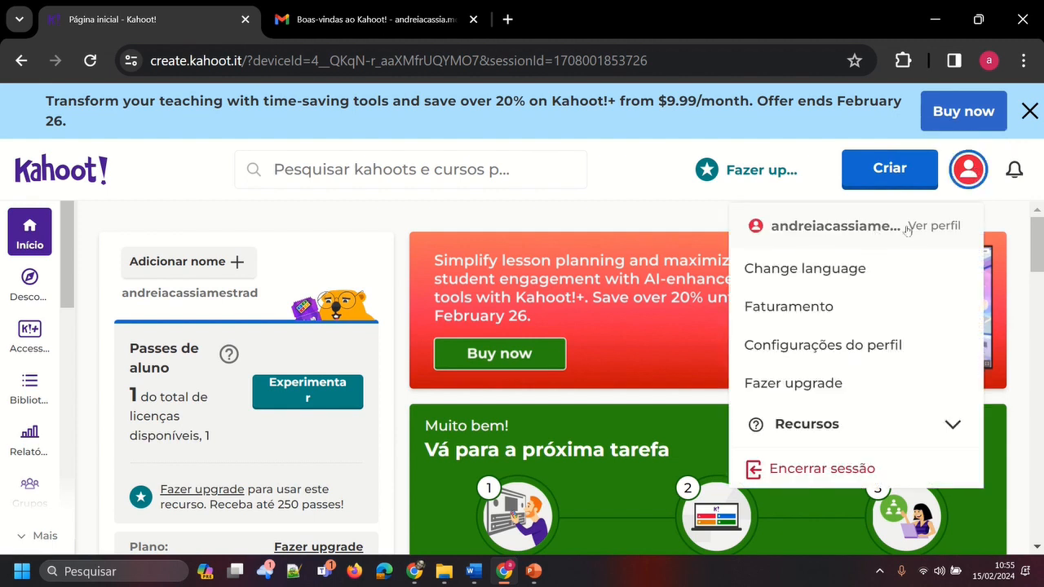
left_click(971, 174)
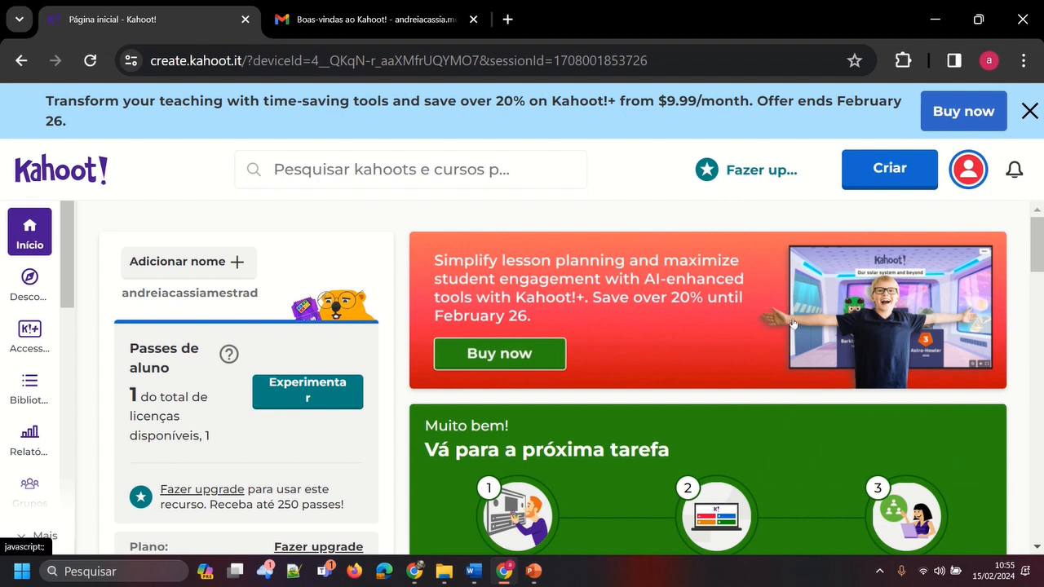
Try to start a new kahoot with the AI question generator based on a topic, and return to the home page
left_click(900, 172)
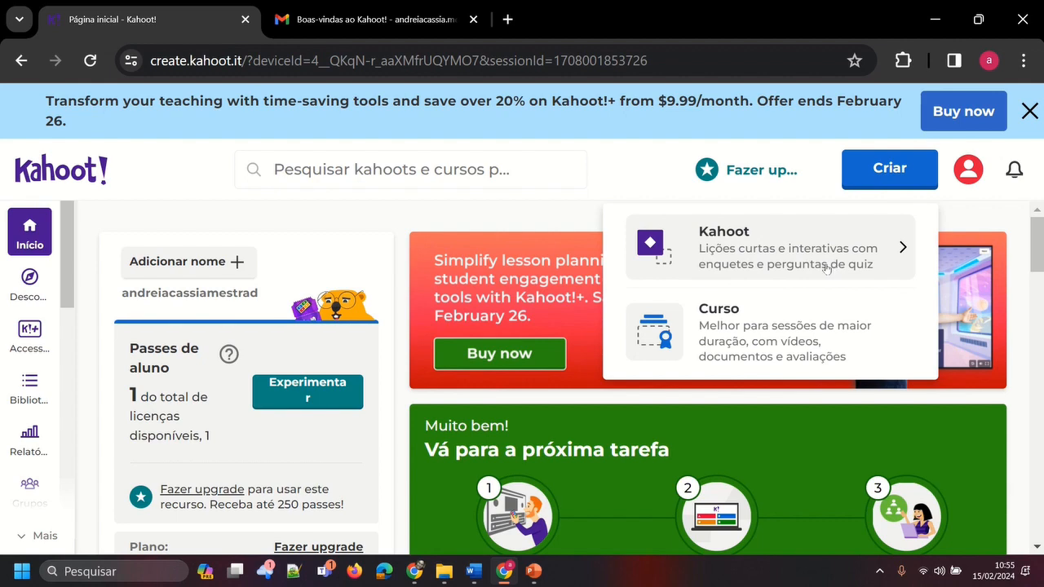
left_click(772, 250)
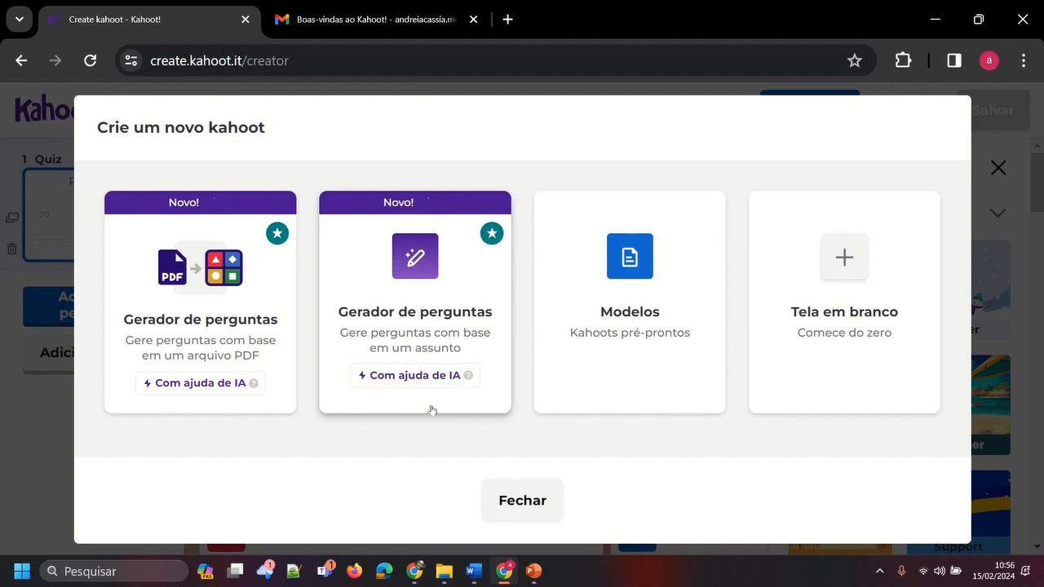
left_click(430, 277)
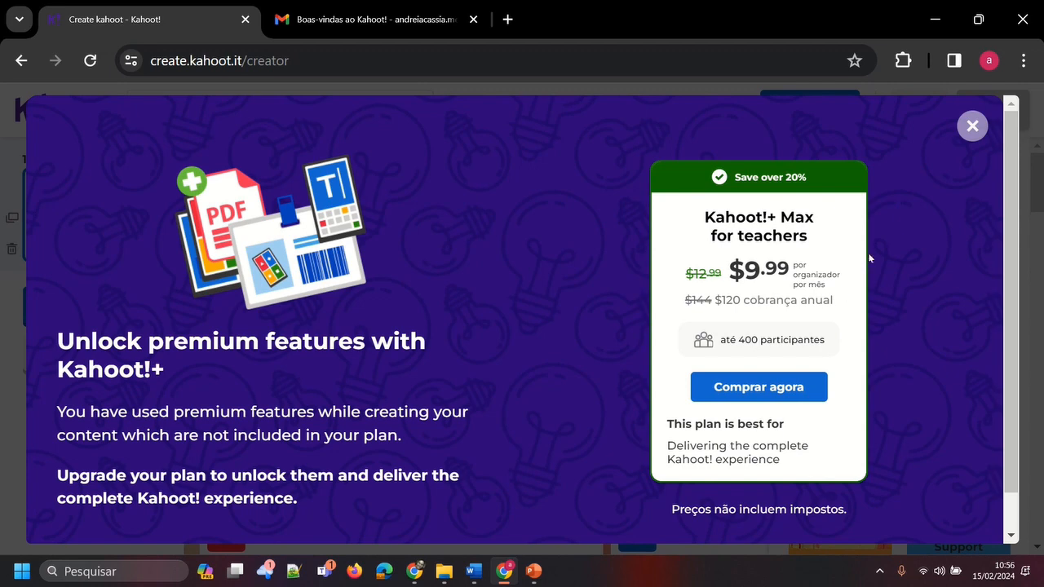
left_click(972, 127)
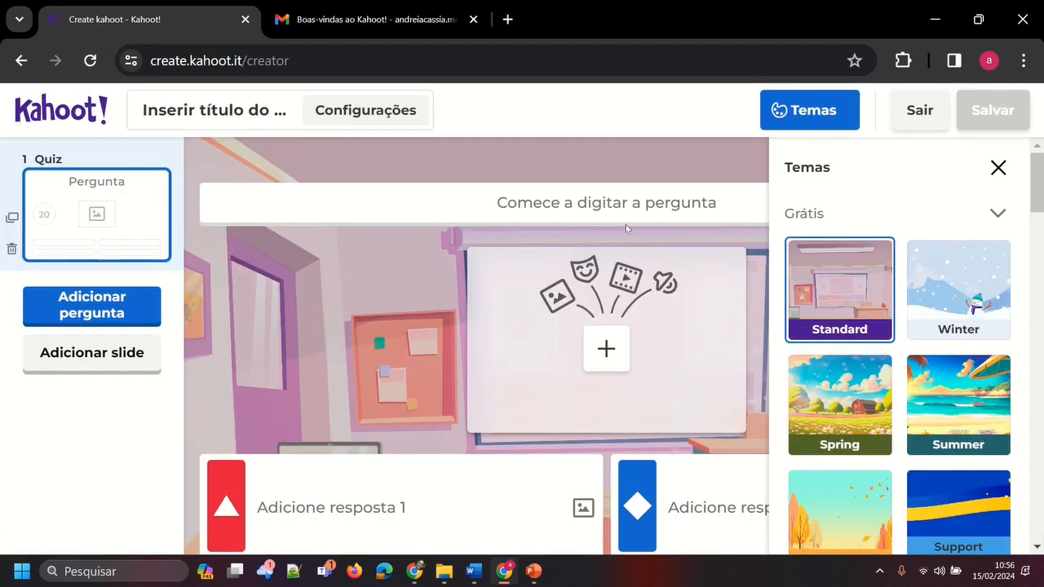
left_click(21, 60)
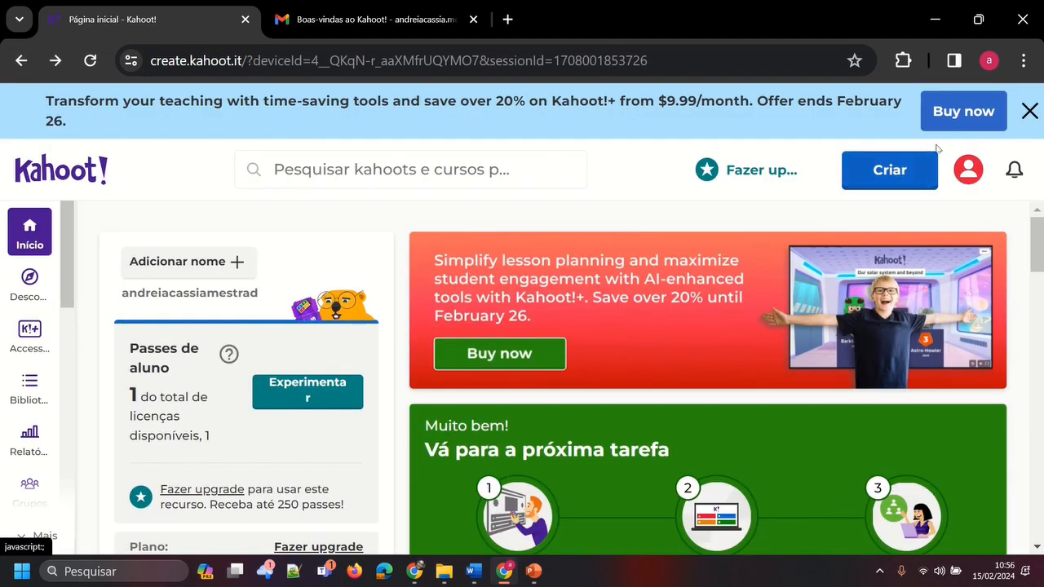
Browse the ready-made templates (Modelos) offered for a new kahoot, close them and return to the home page
left_click(903, 177)
left_click(773, 255)
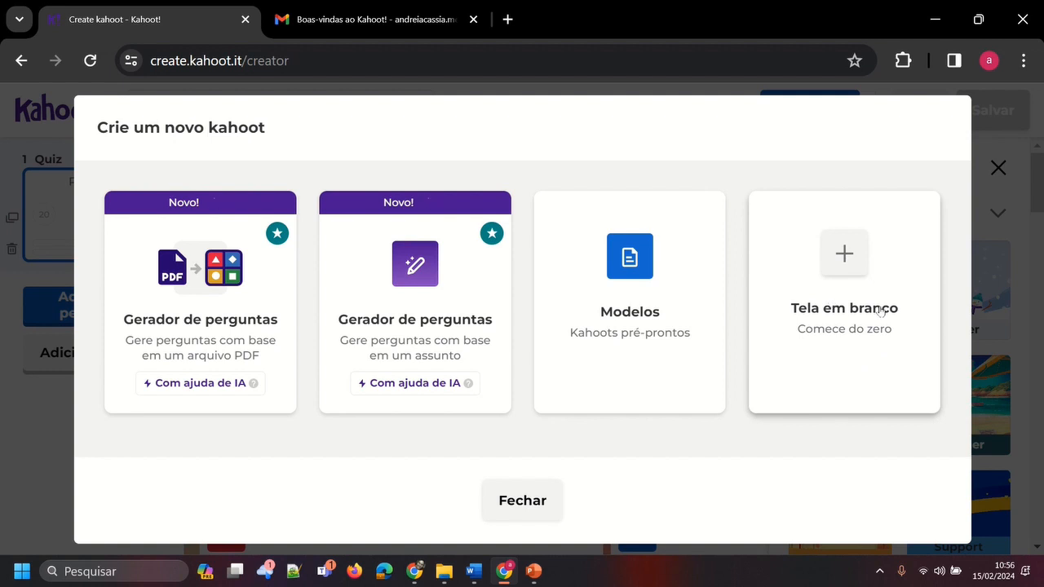
left_click(622, 267)
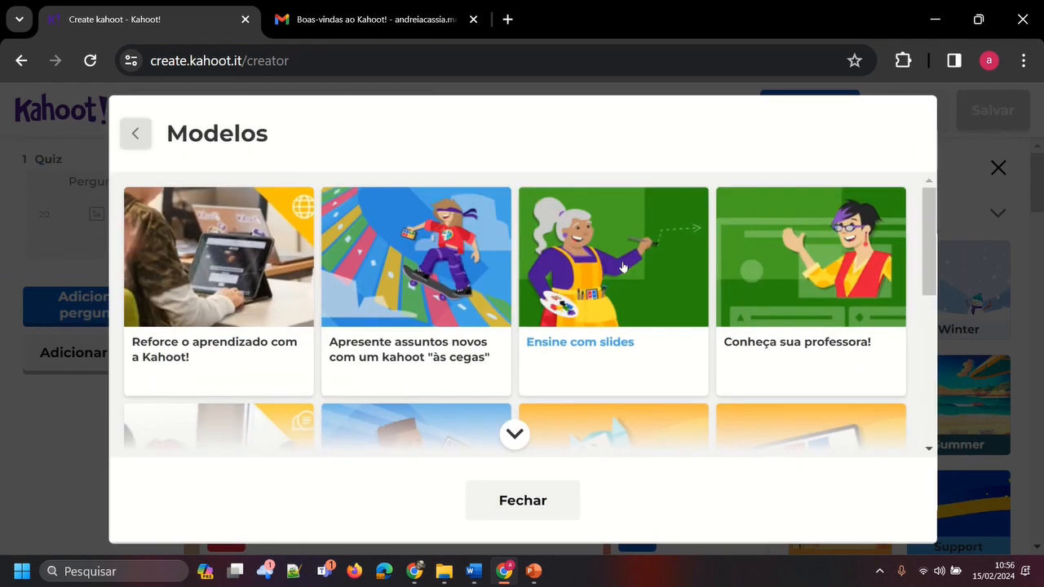
scroll(181, 282, "down", 1)
scroll(184, 282, "up", 1)
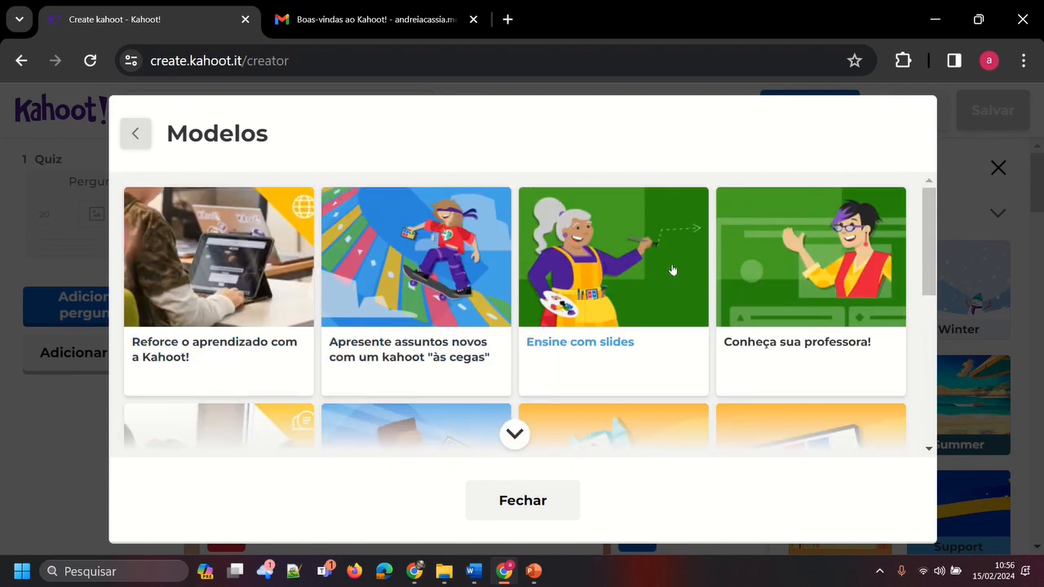
scroll(673, 270, "down", 1)
scroll(673, 270, "down", 1)
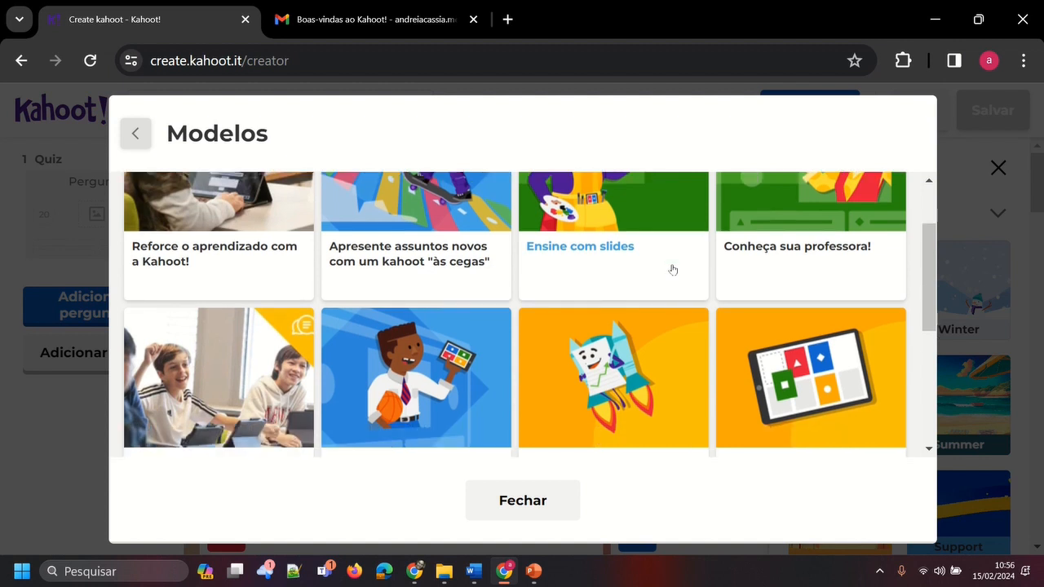
scroll(807, 260, "down", 1)
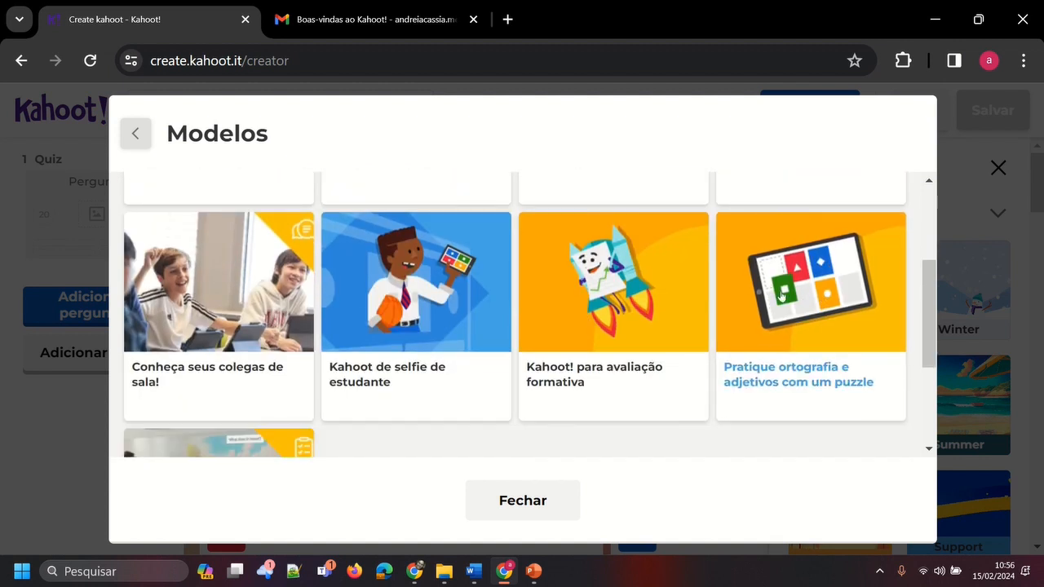
scroll(643, 307, "down", 3)
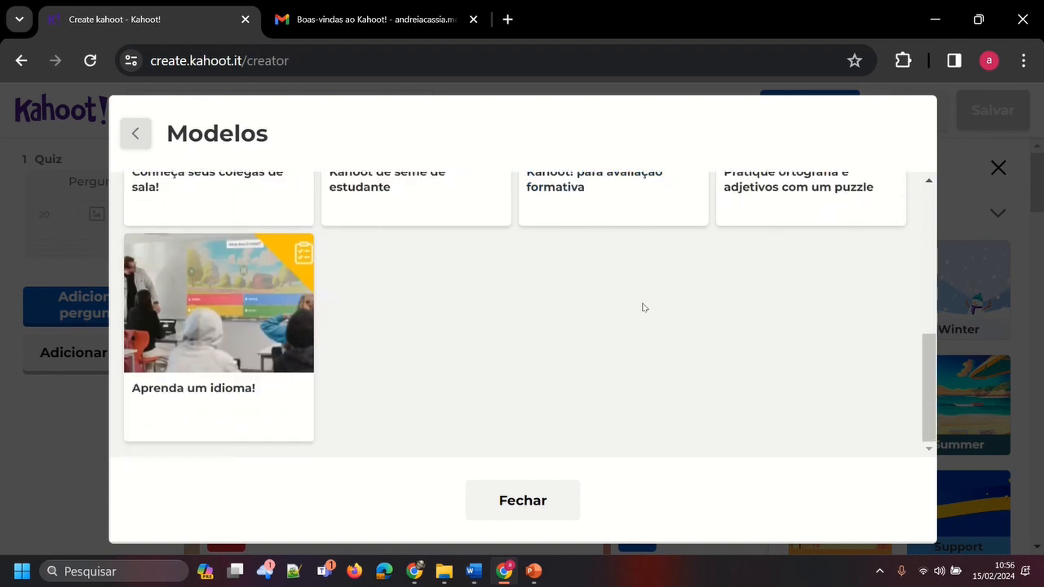
scroll(643, 308, "up", 6)
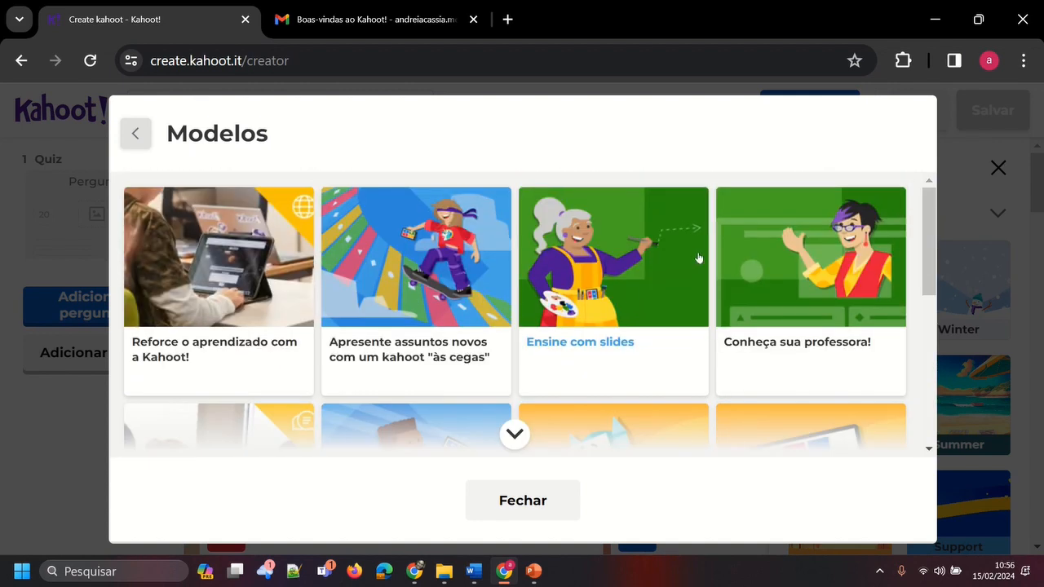
scroll(636, 400, "down", 1)
left_click(554, 501)
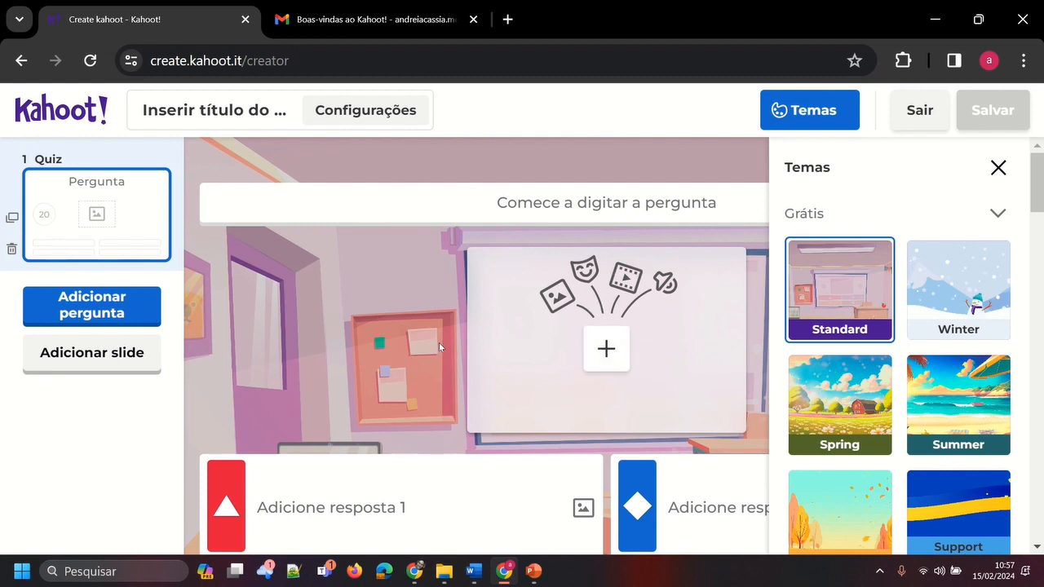
left_click(22, 62)
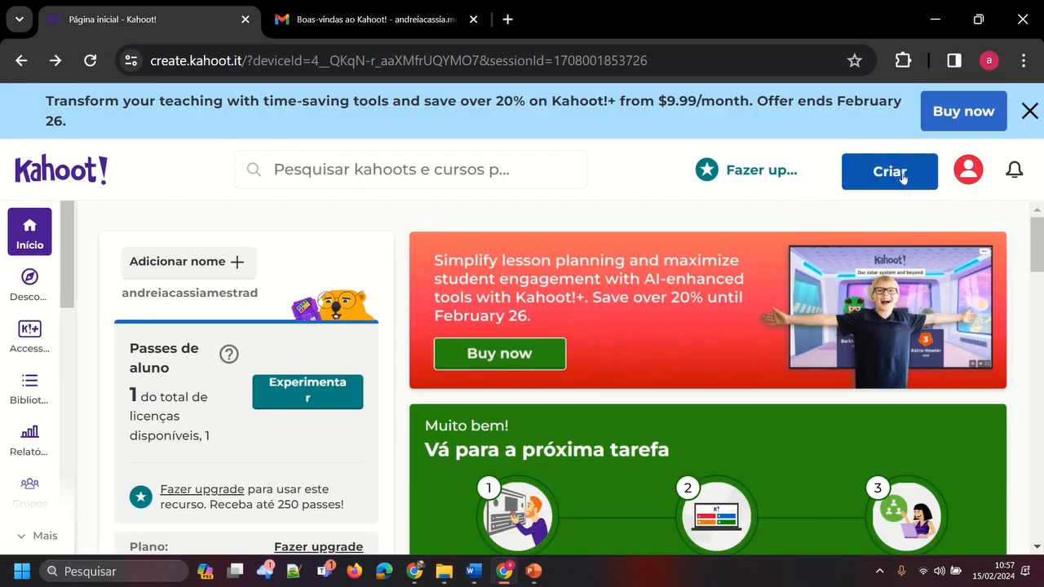
Create a new kahoot from scratch with the blank canvas option (Tela em branco)
left_click(897, 173)
left_click(783, 249)
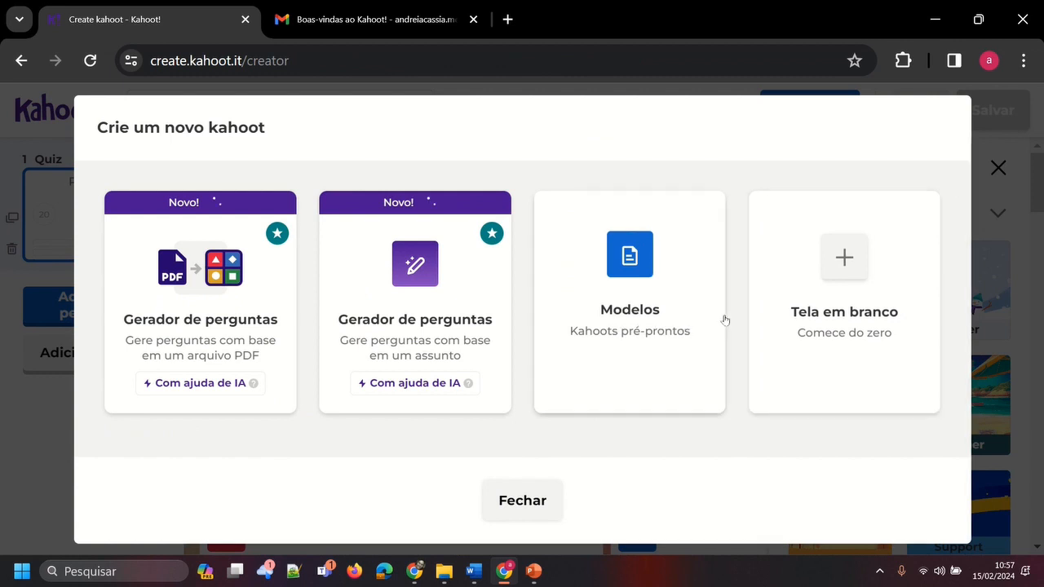
left_click(853, 268)
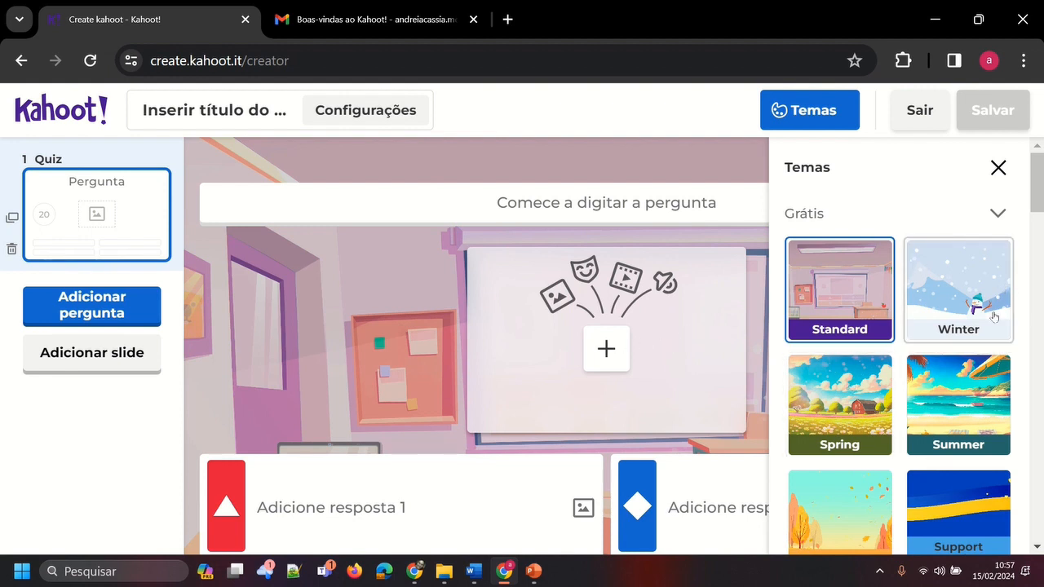
Examine the free, professional and festive themes available for the quiz
scroll(994, 313, "down", 3)
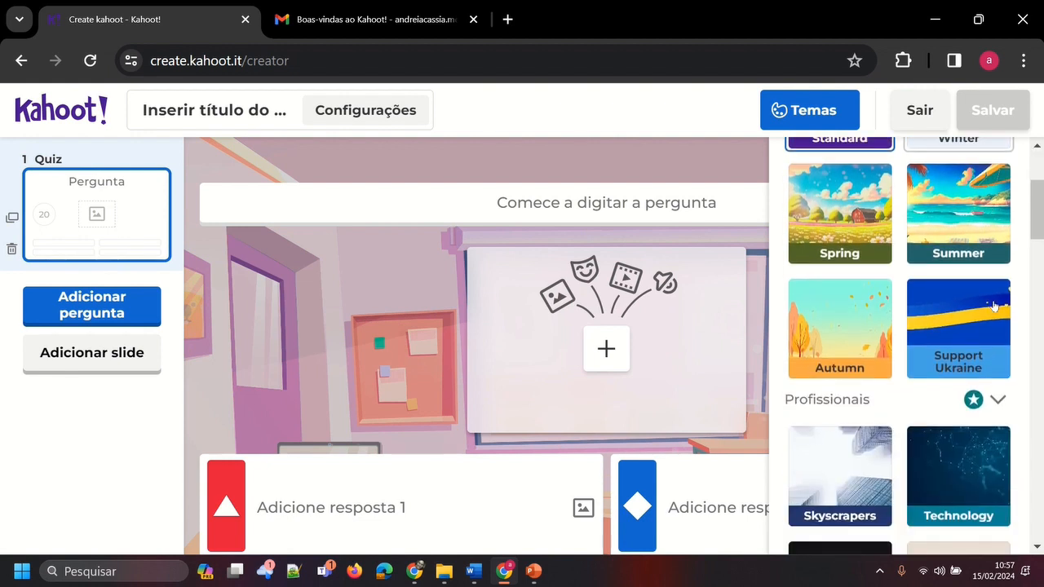
scroll(993, 306, "up", 3)
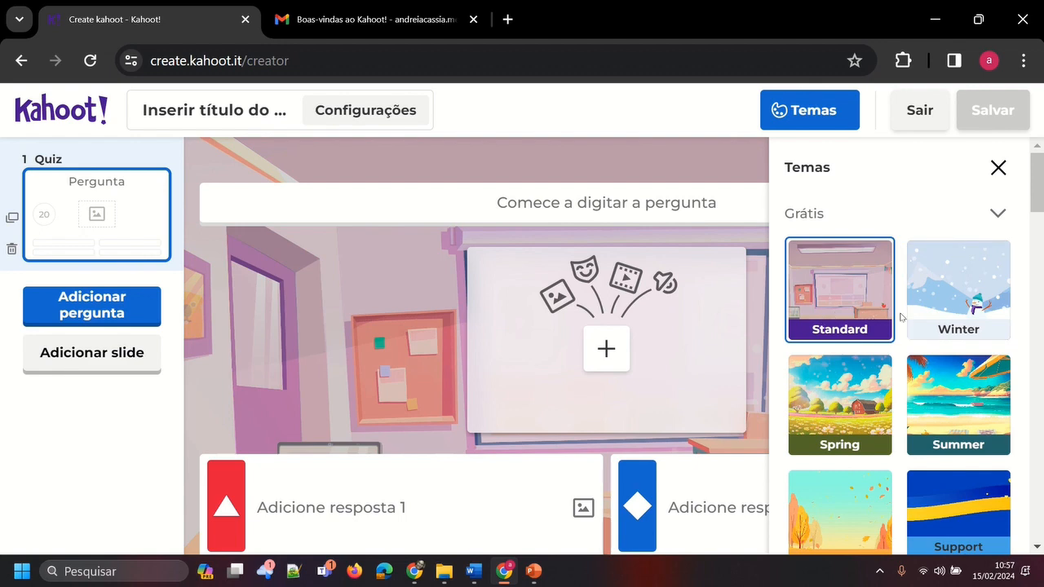
scroll(977, 305, "down", 4)
scroll(977, 305, "down", 1)
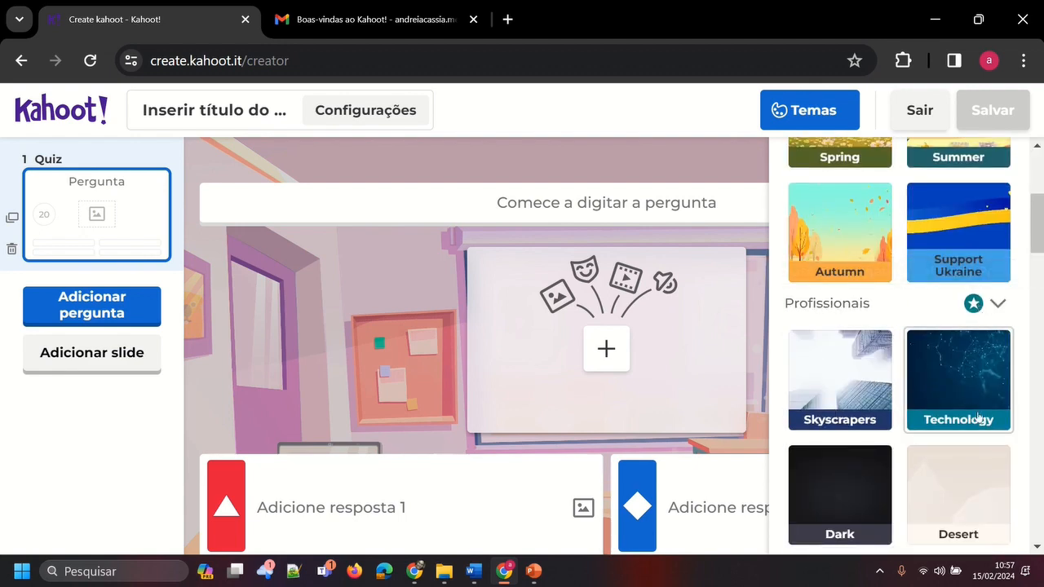
scroll(977, 416, "down", 8)
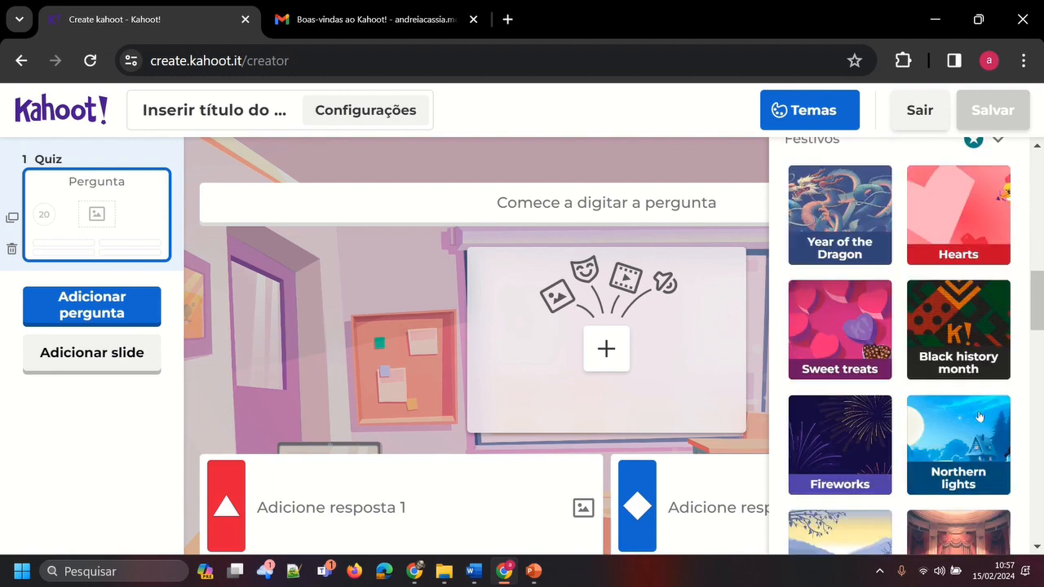
scroll(978, 417, "down", 3)
scroll(979, 416, "up", 11)
scroll(977, 409, "up", 5)
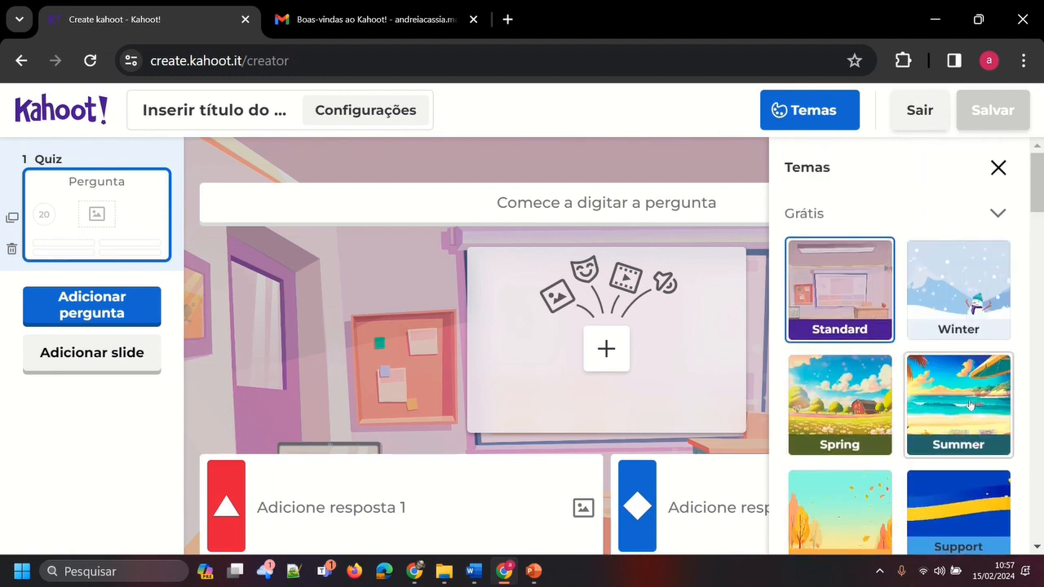
Try the Summer and Spring themes on the quiz, and apply the Autumn theme
left_click(972, 408)
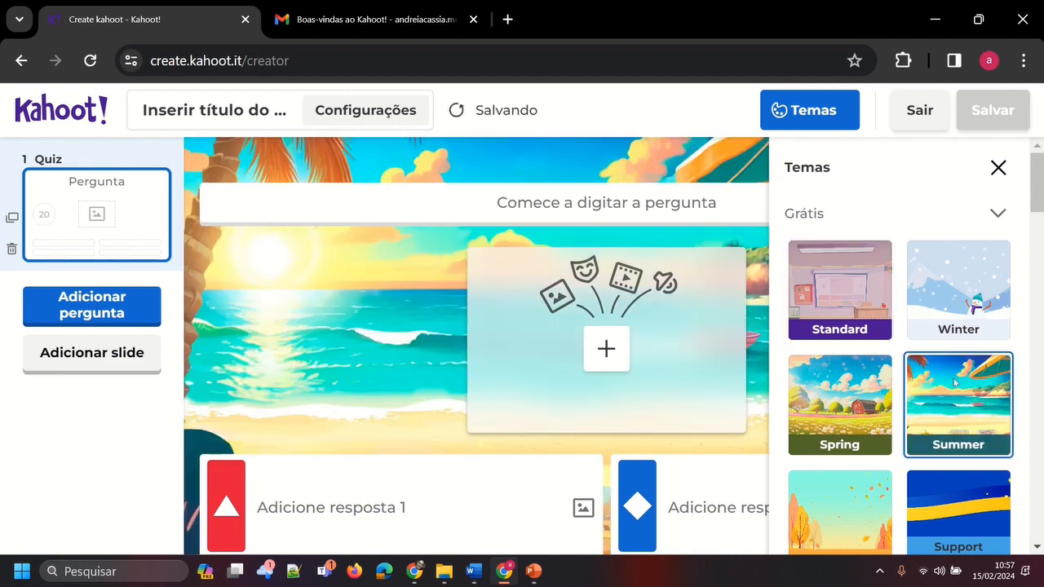
left_click(844, 415)
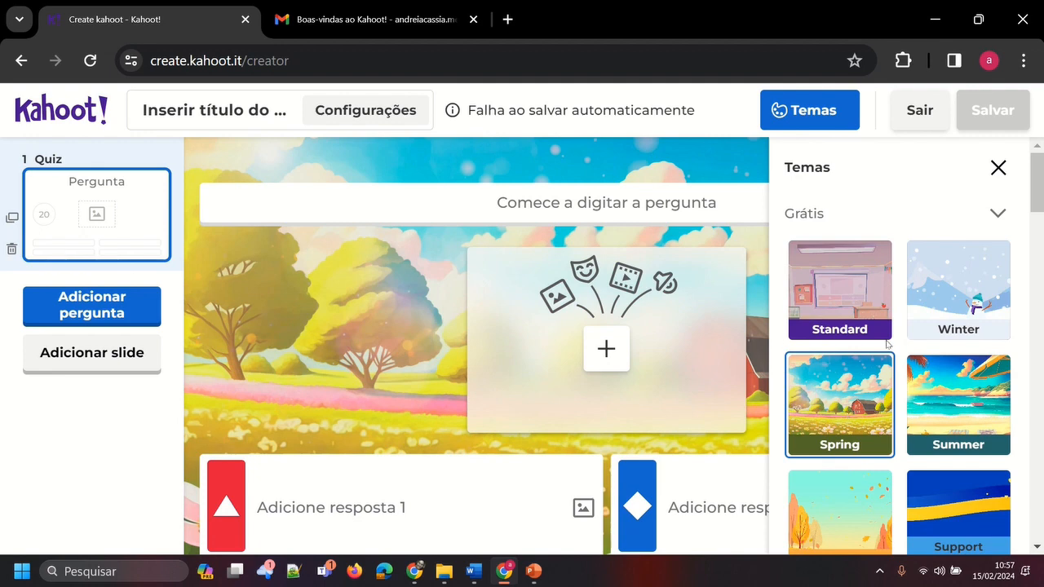
scroll(966, 310, "down", 3)
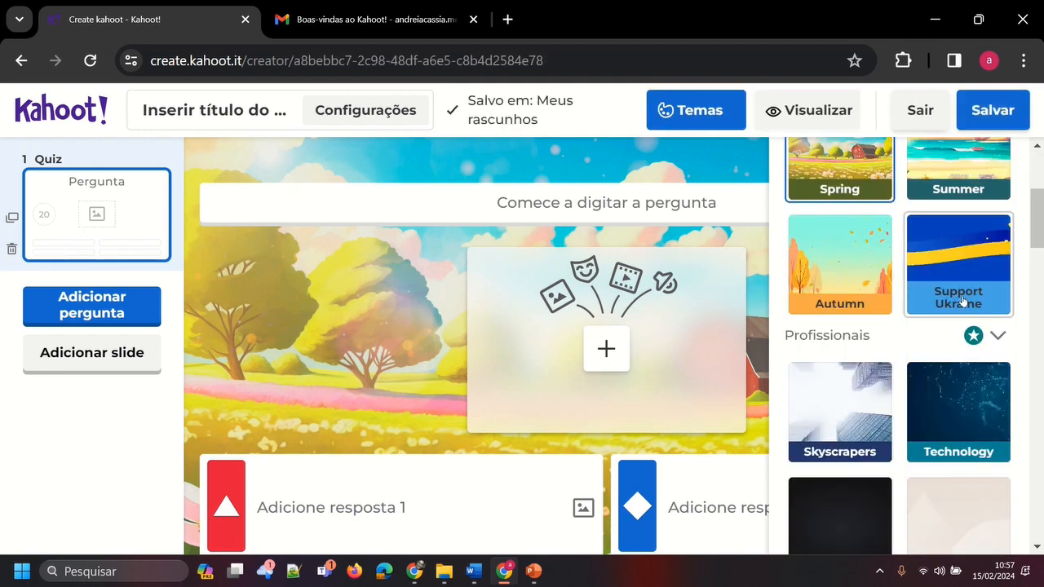
left_click(854, 265)
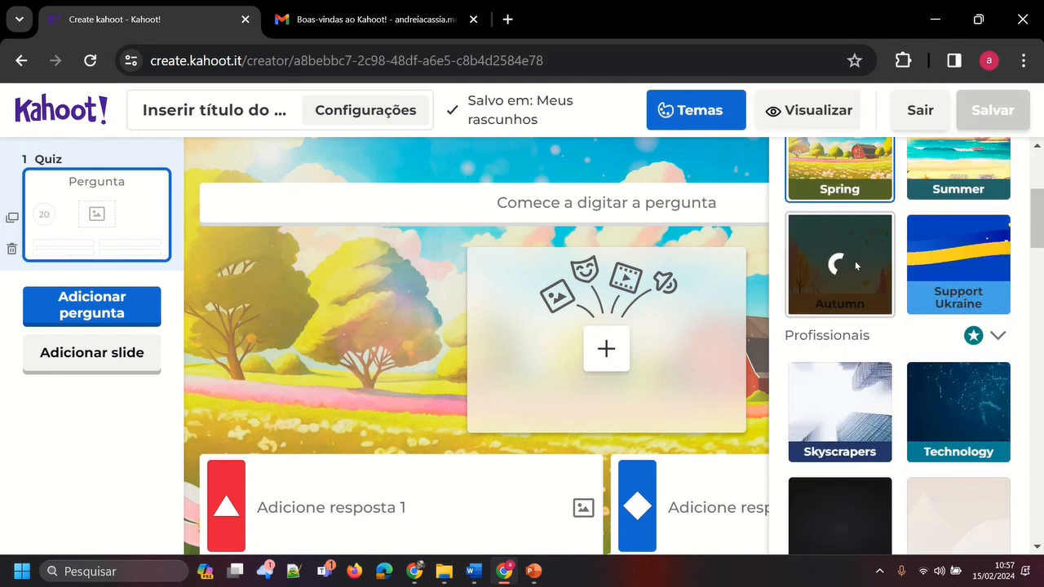
scroll(848, 304, "up", 3)
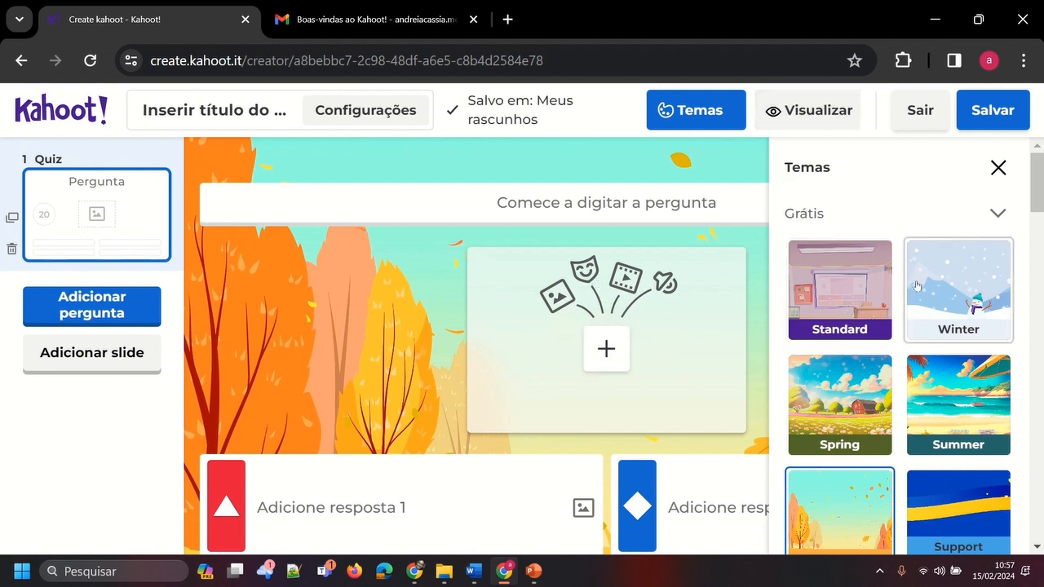
Preview how the empty first question plays with the chosen theme, and exit the preview
left_click(826, 119)
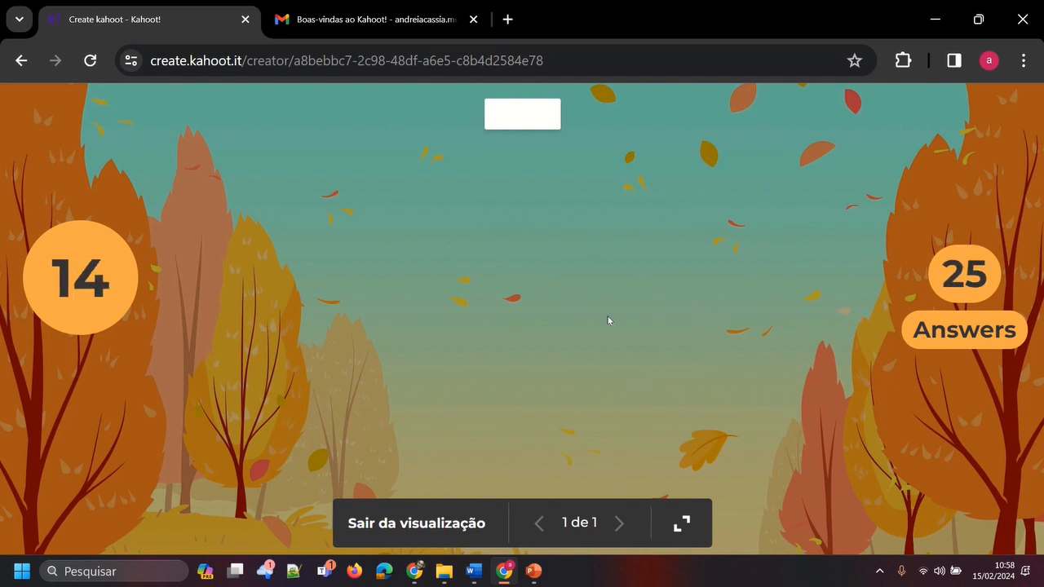
left_click(411, 526)
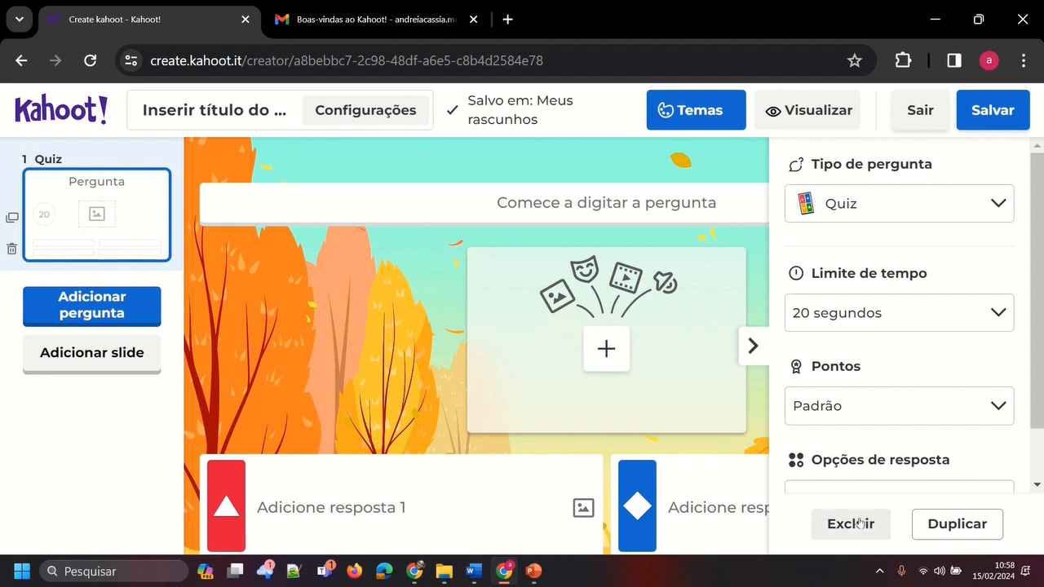
Examine the first question's layout, including its text field, media area and four answer boxes
left_click(617, 202)
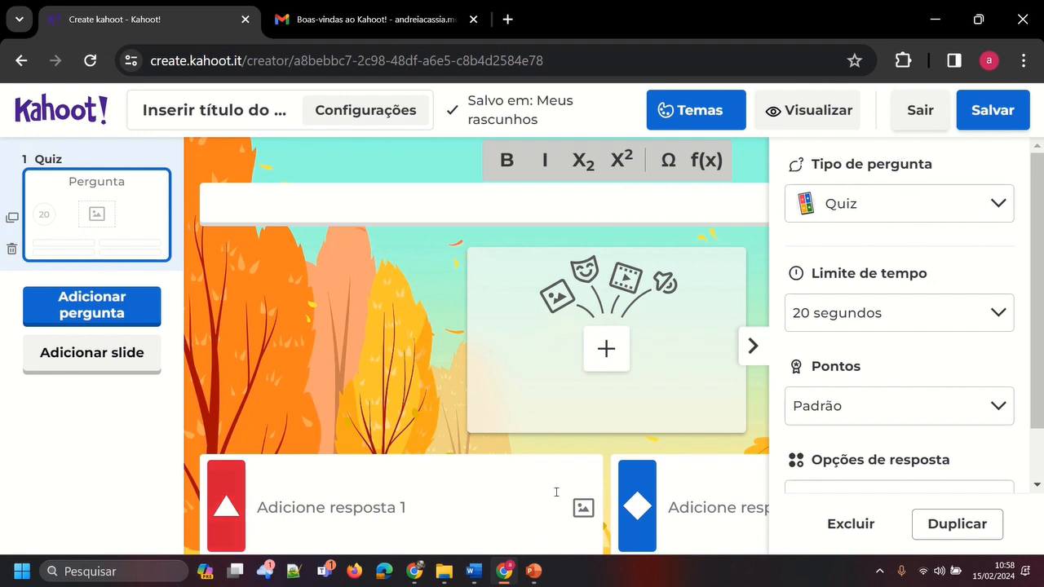
scroll(604, 493, "down", 3)
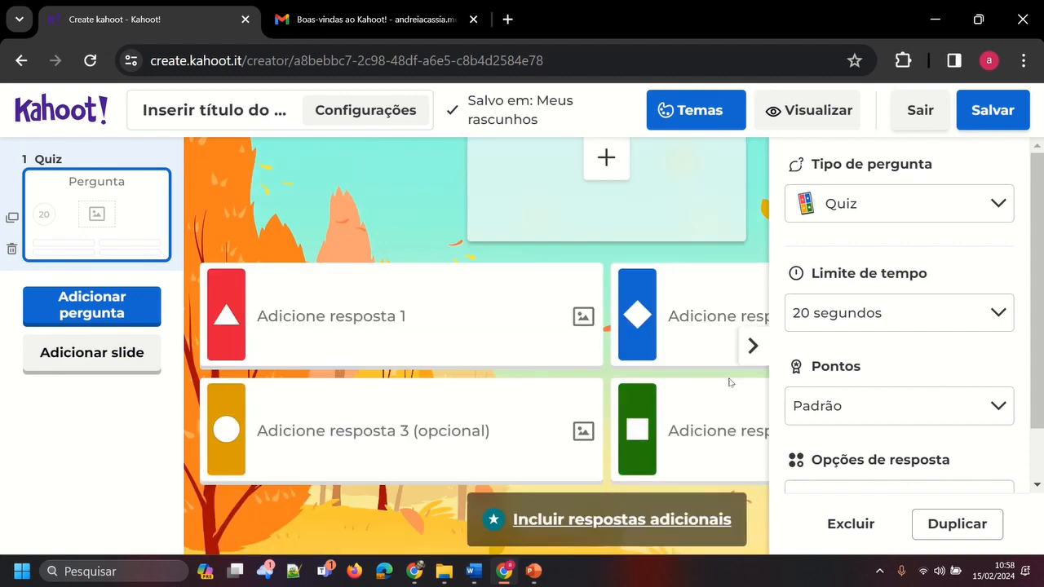
key("ctrl+minus")
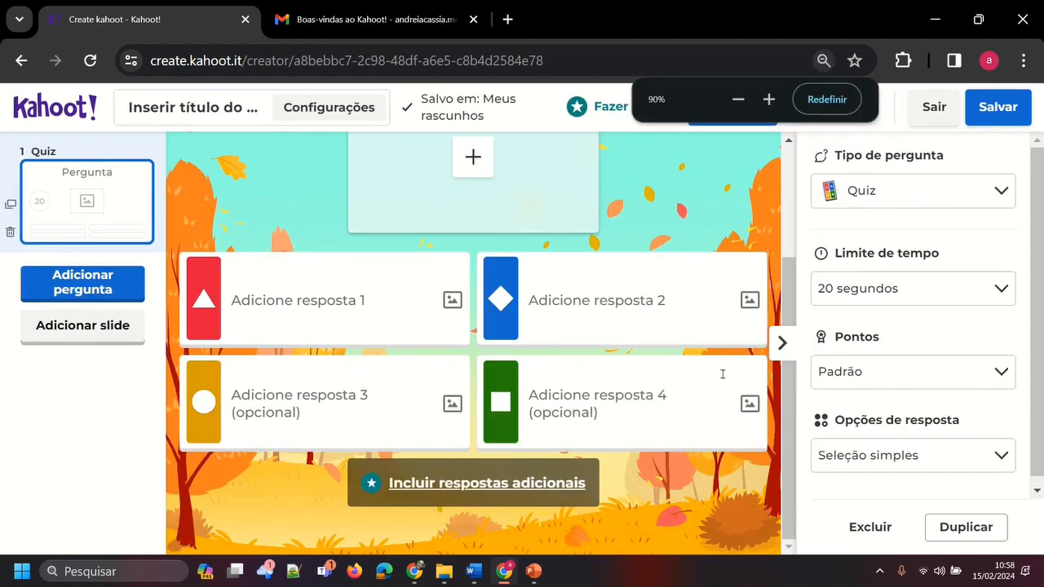
scroll(676, 397, "up", 1)
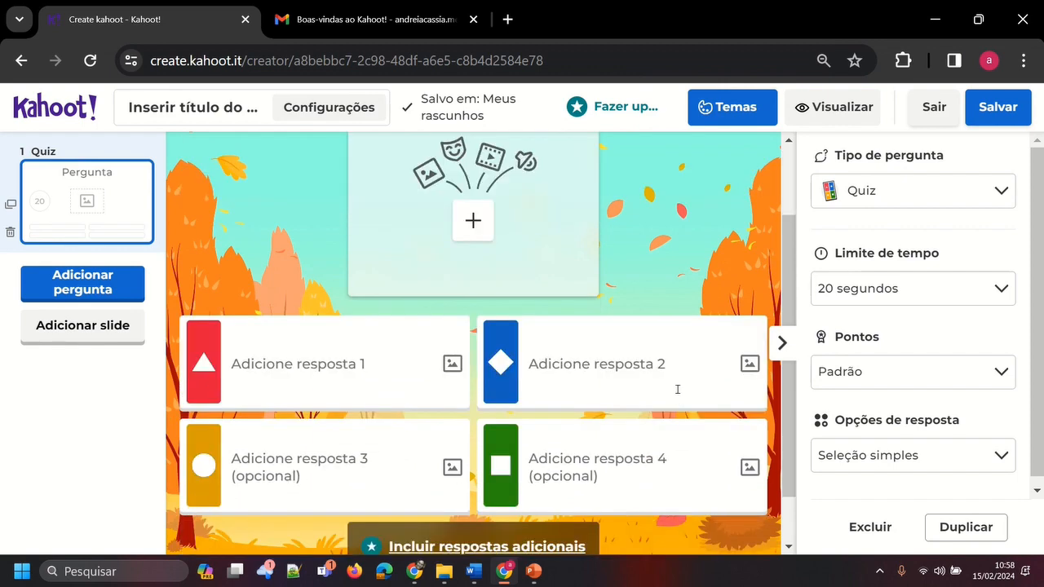
scroll(677, 390, "down", 1)
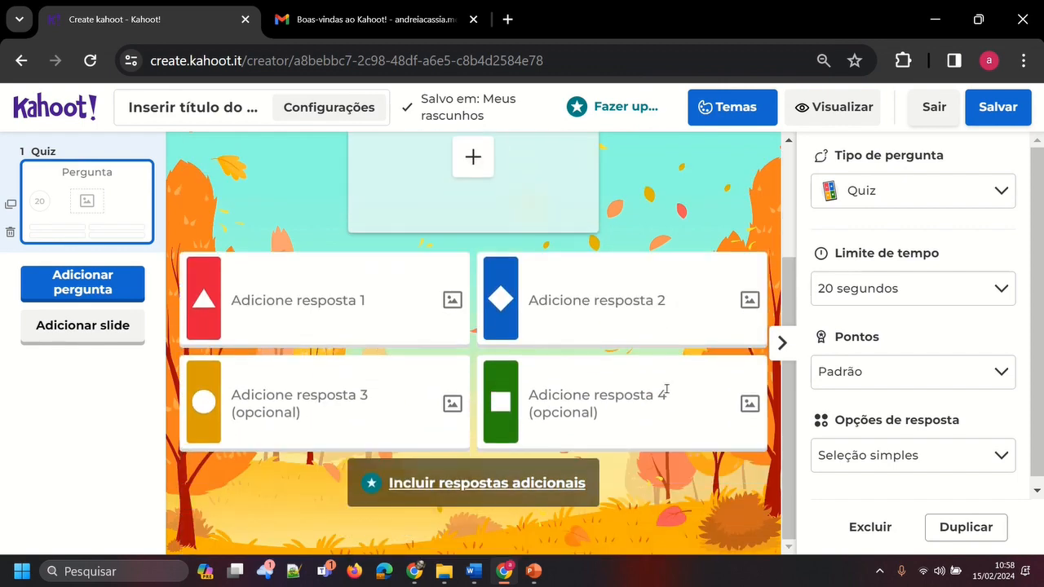
scroll(664, 394, "up", 1)
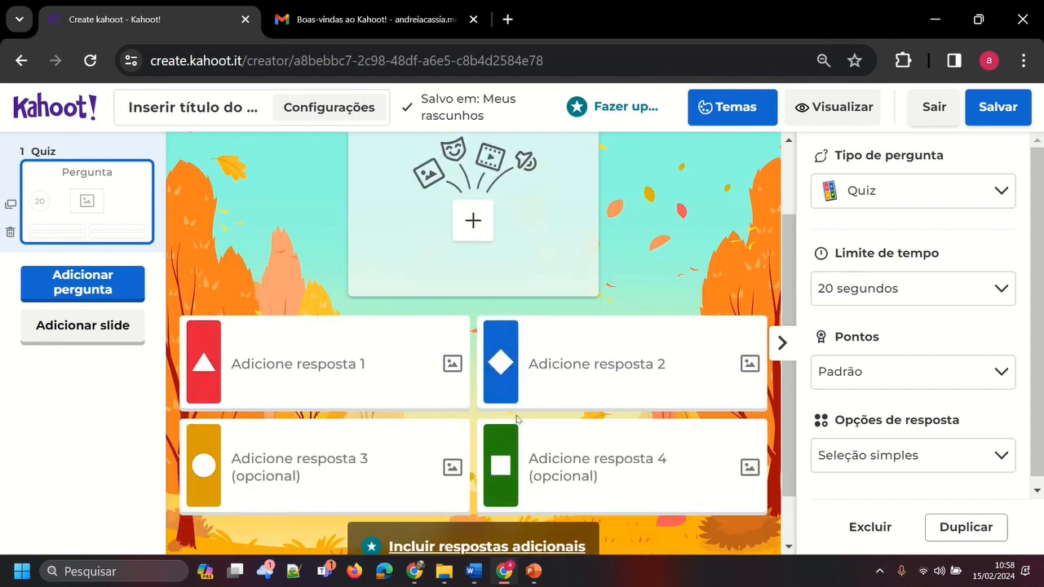
scroll(515, 419, "up", 1)
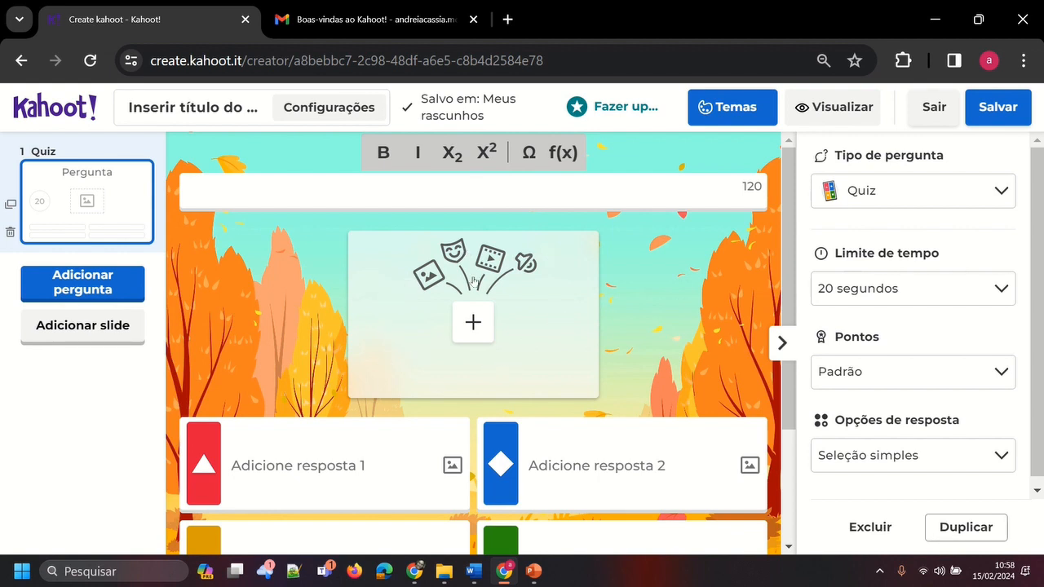
scroll(555, 329, "down", 1)
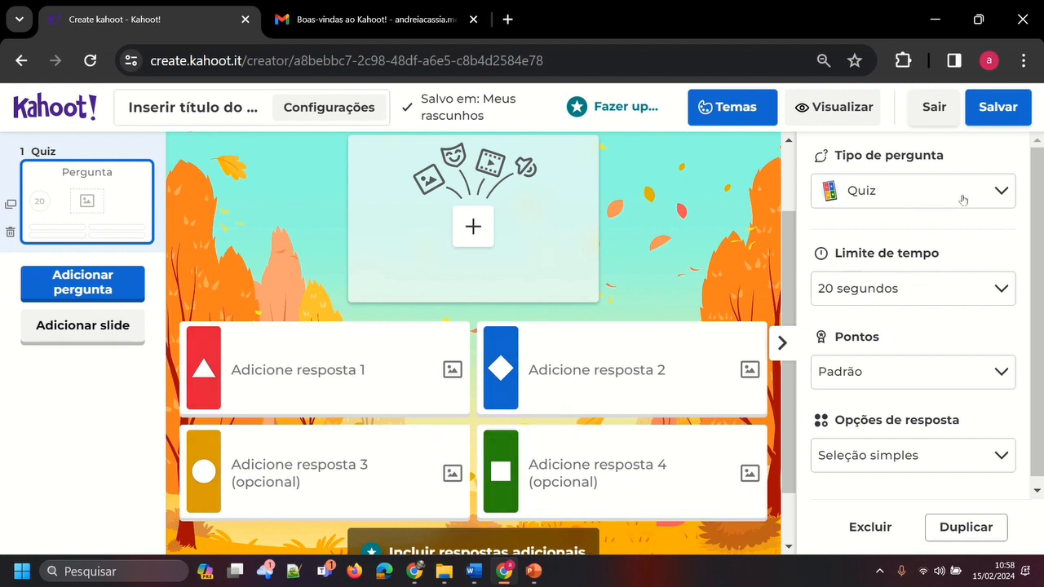
Review the available question types and change the first question's type to Verdadeiro ou falso
left_click(999, 194)
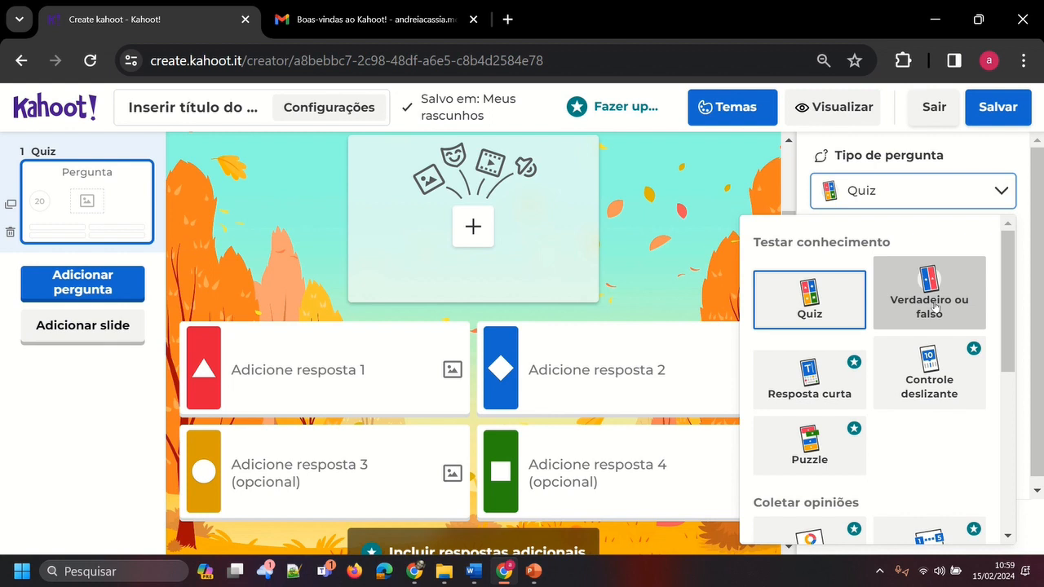
scroll(914, 322, "down", 1)
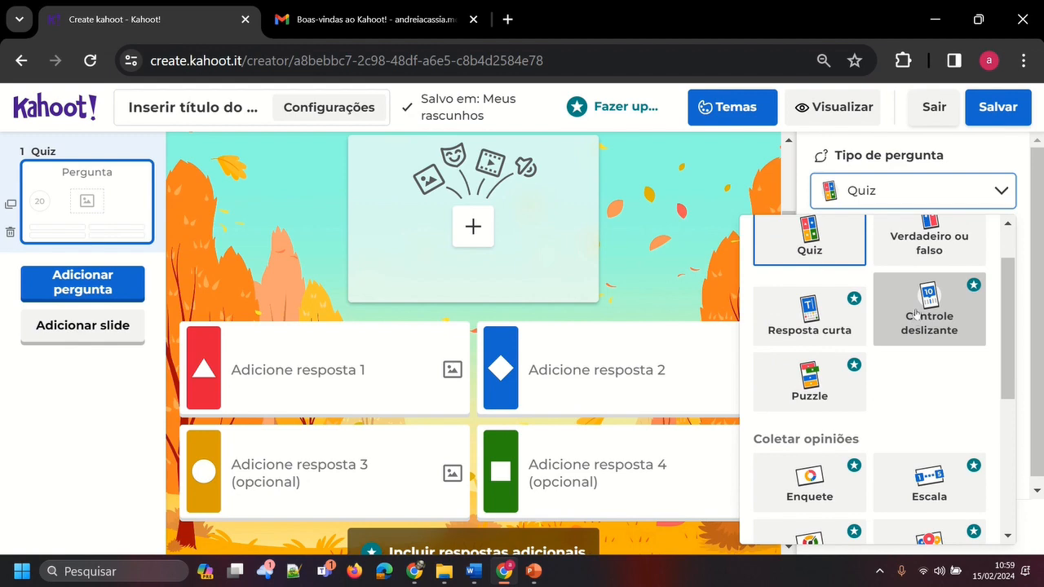
scroll(925, 460, "down", 3)
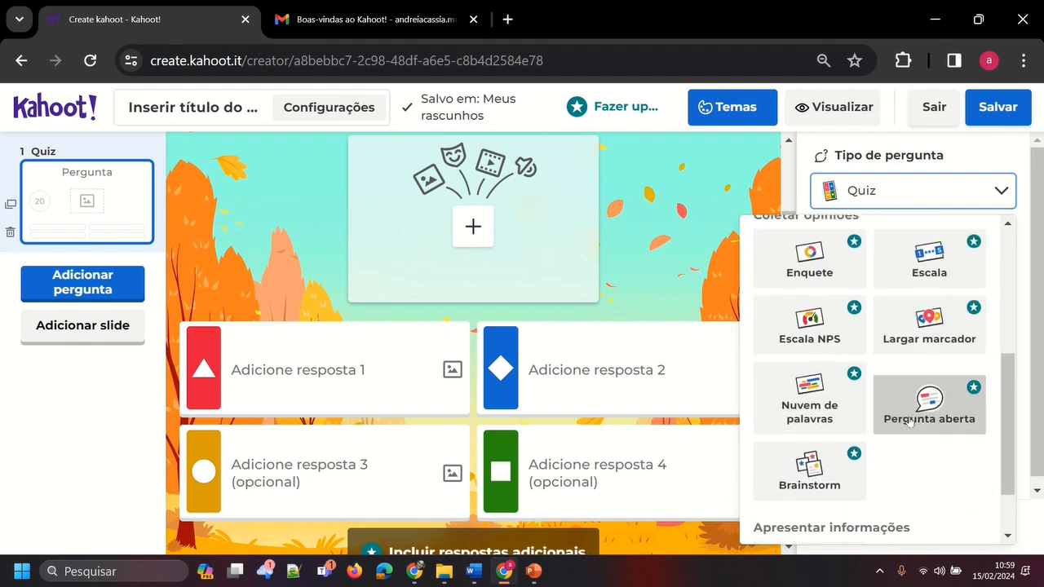
scroll(909, 421, "up", 4)
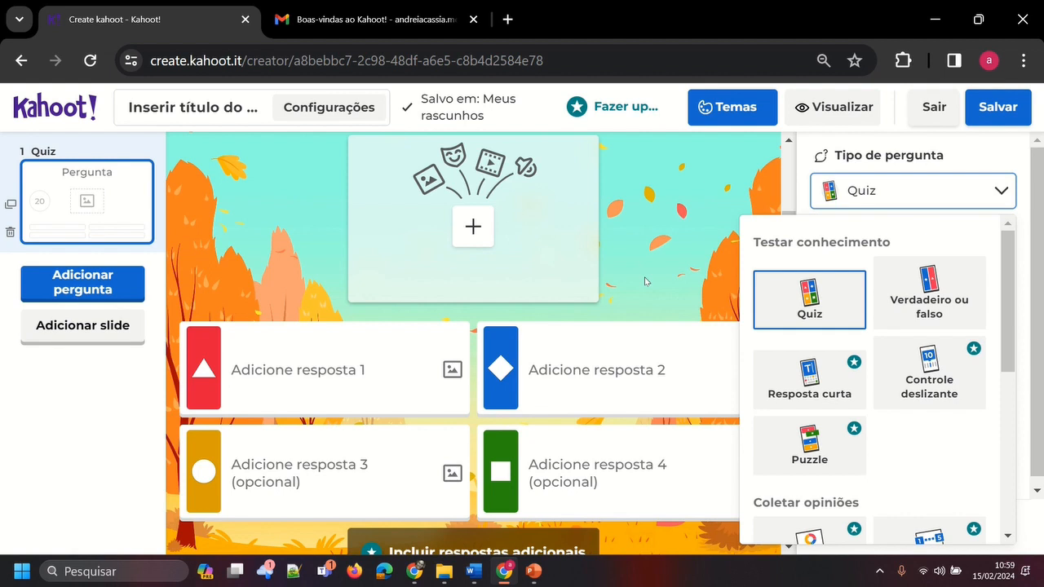
left_click(942, 296)
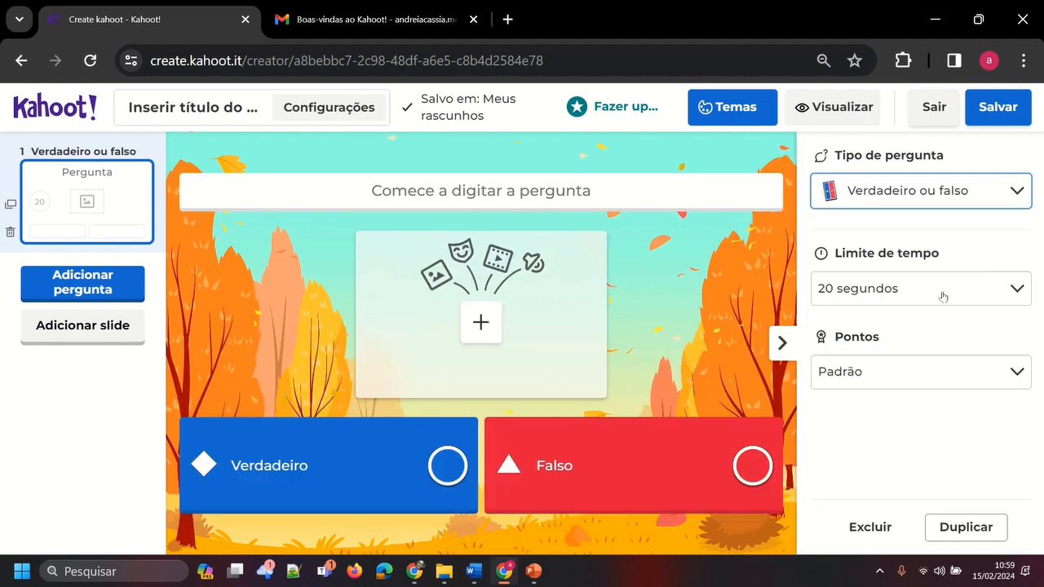
Write the question "O Kahoot é uma plataforma totalmente gratuita?" and mark Falso as the correct answer
left_click(574, 196)
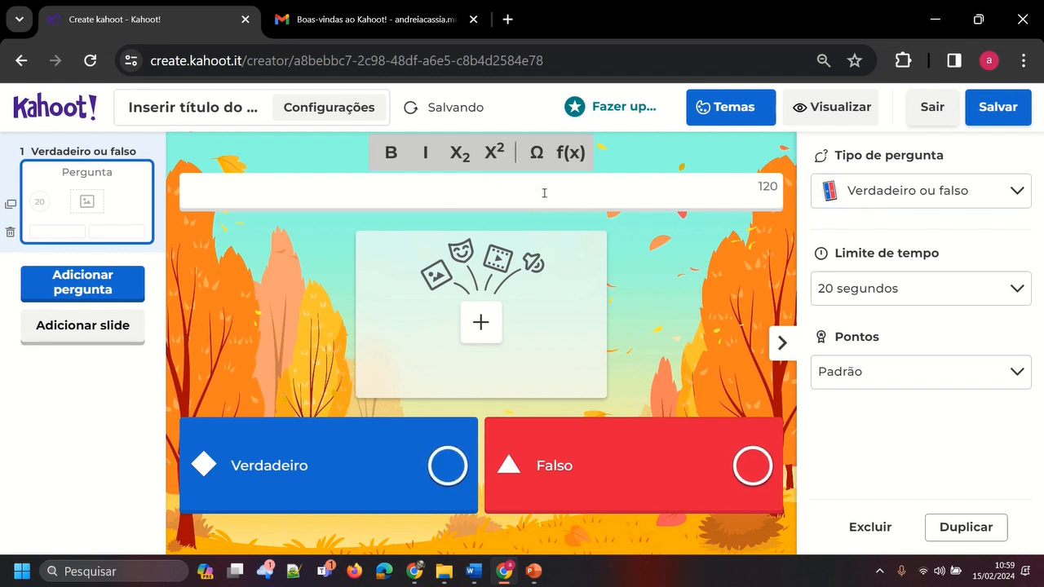
type("O KAHOO")
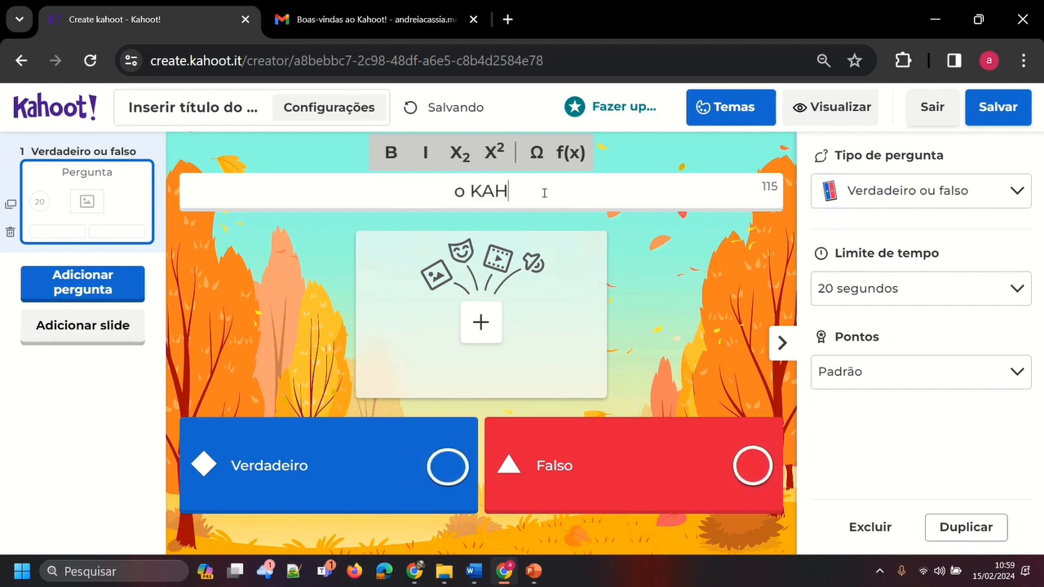
key("BackSpace")
key("BackSpace")
key("BackSpace")
key("BackSpace")
key("BackSpace")
key("BackSpace")
key("BackSpace")
type("O Kahott")
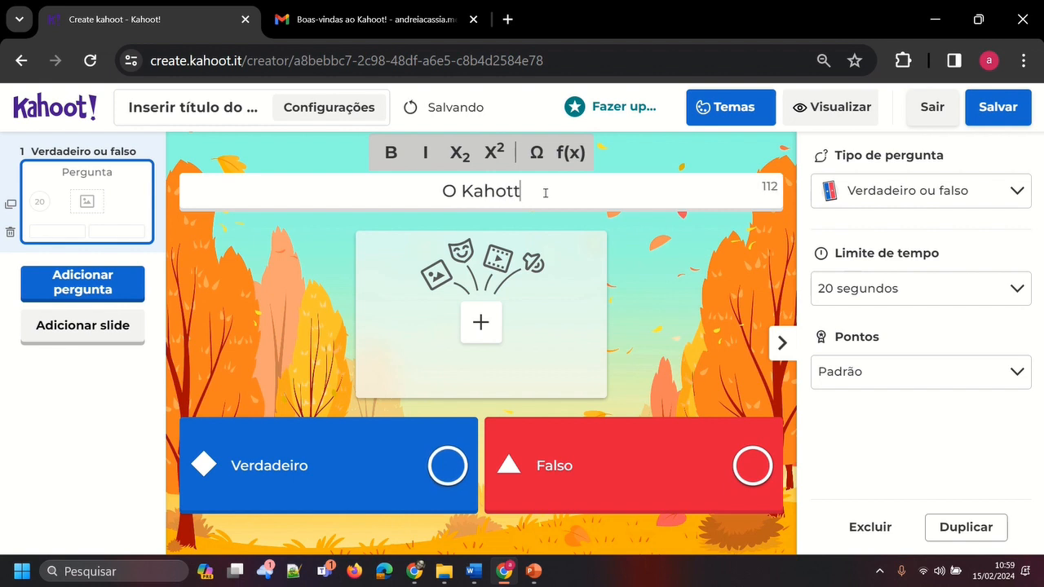
key("BackSpace")
type("ot é uma pla")
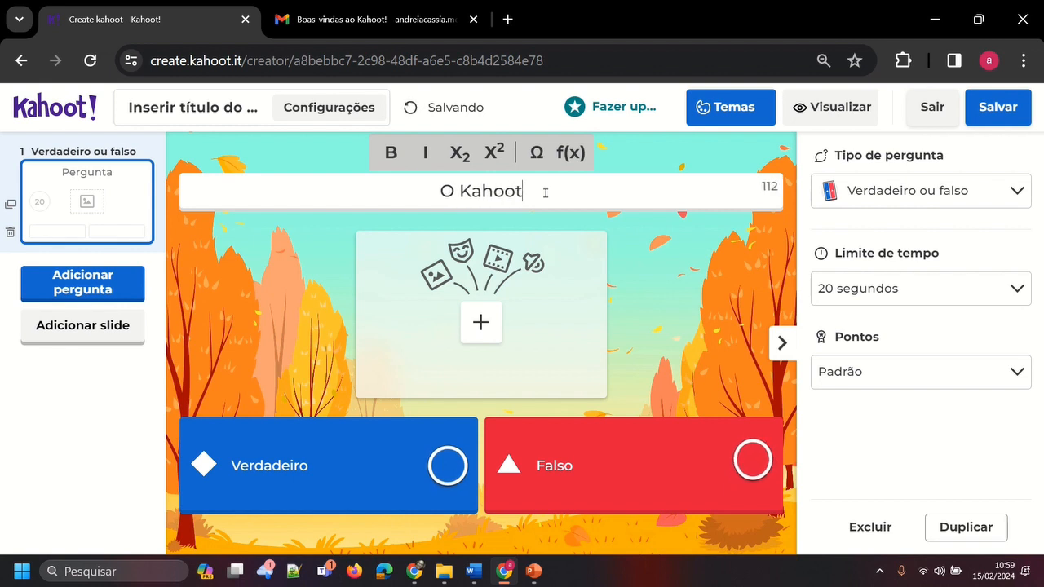
type("taf")
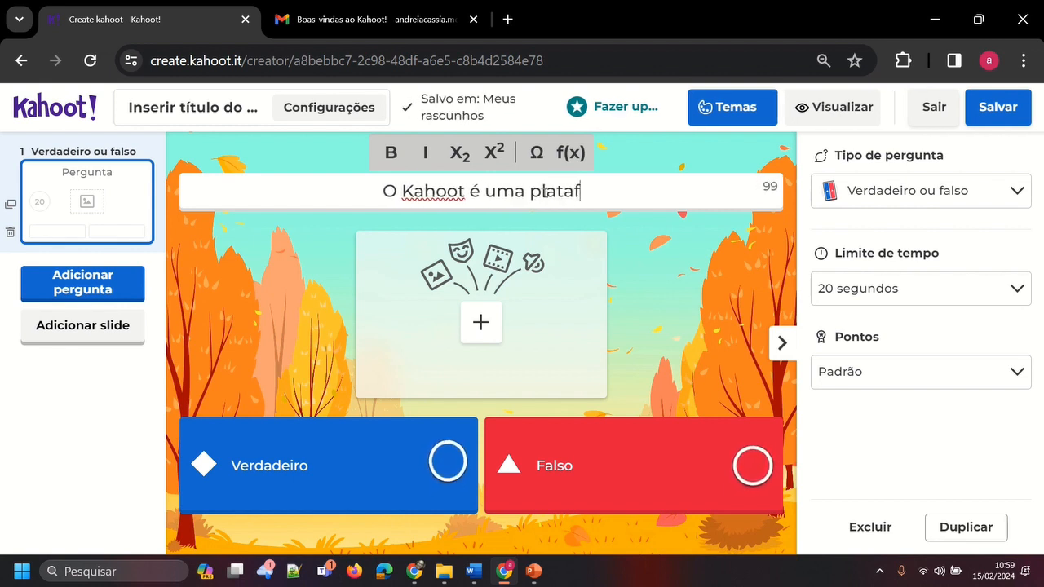
type("orma totalme")
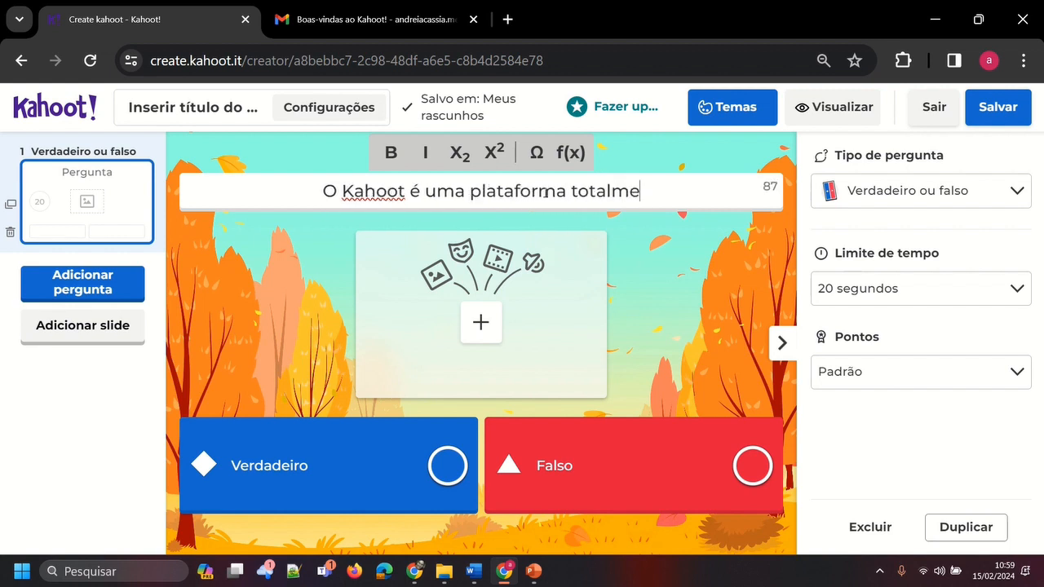
type("nte gratuita?")
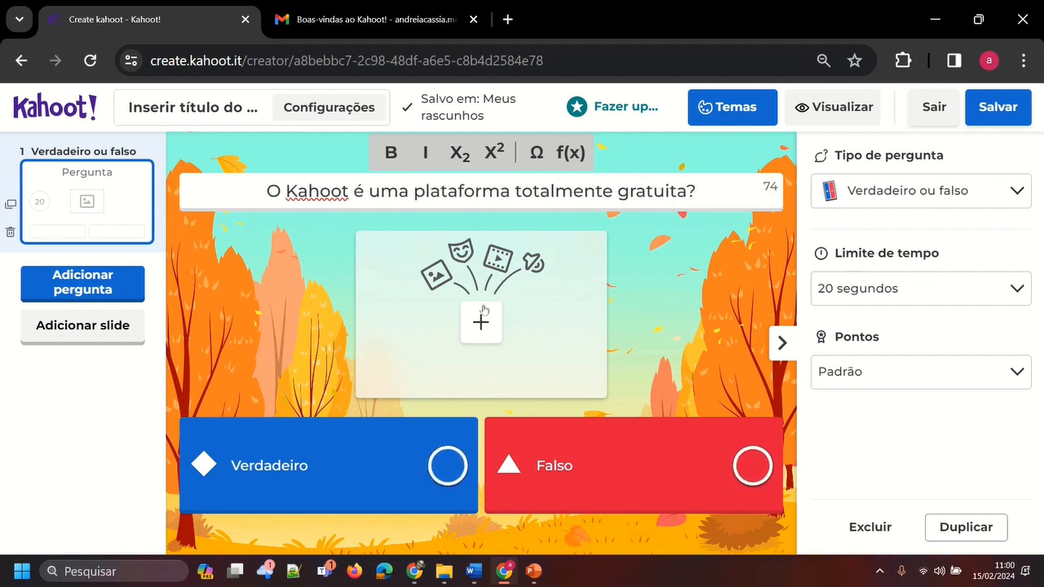
left_click(440, 475)
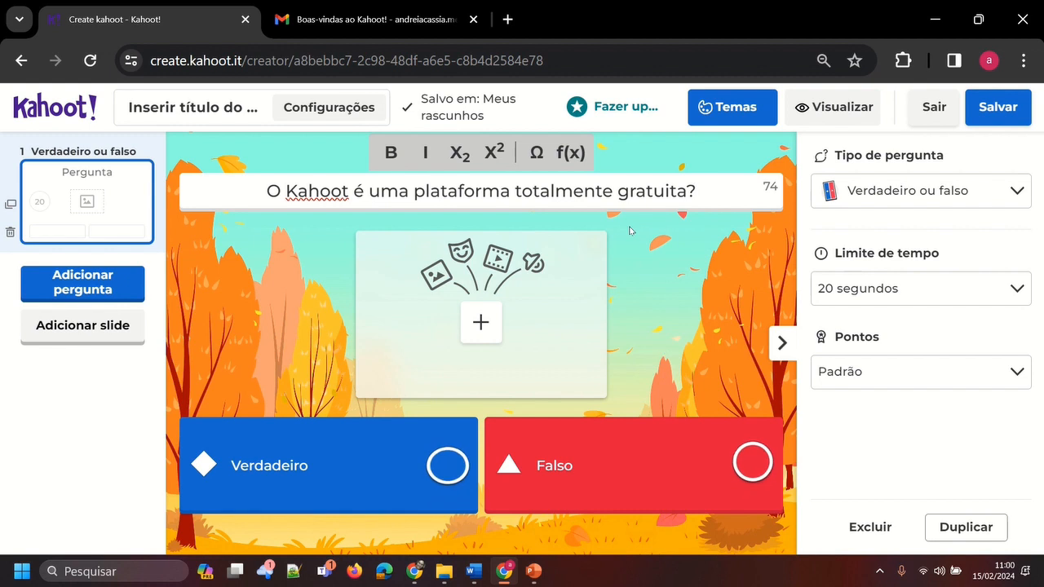
left_click(751, 473)
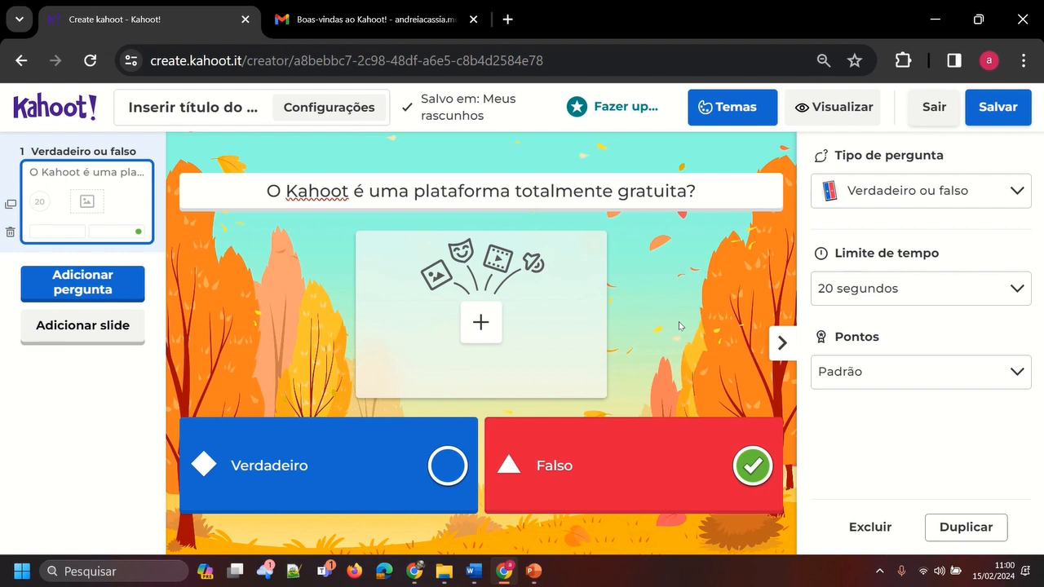
Add a second question of the Quiz type to the kahoot
left_click(97, 292)
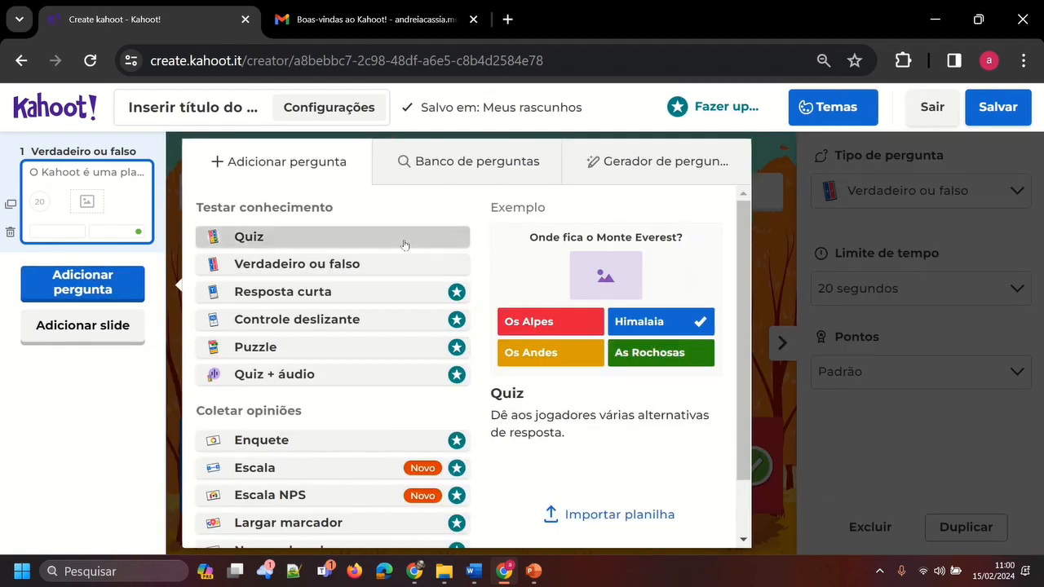
left_click(350, 244)
scroll(561, 428, "down", 1)
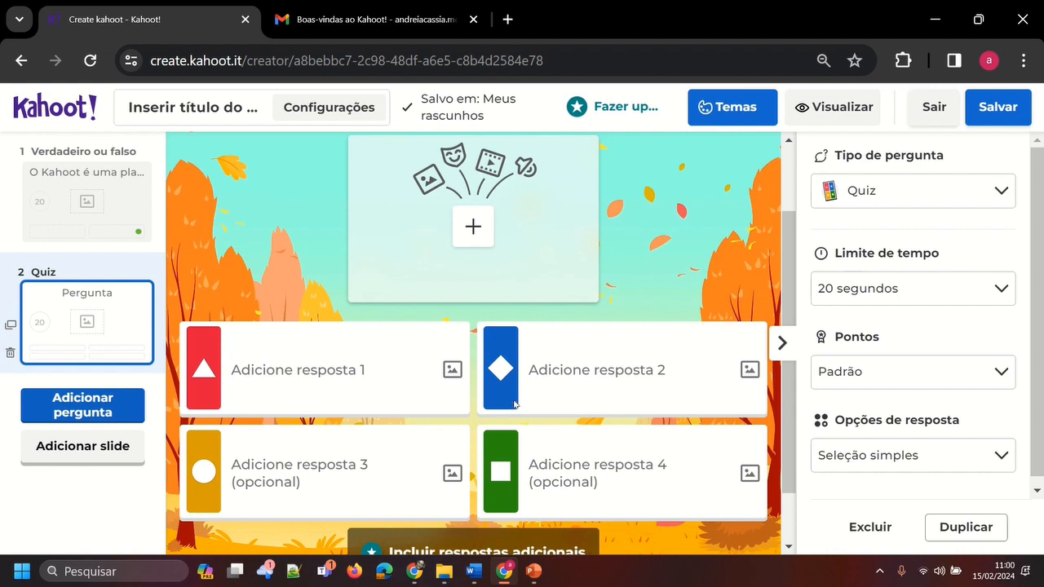
scroll(513, 403, "up", 1)
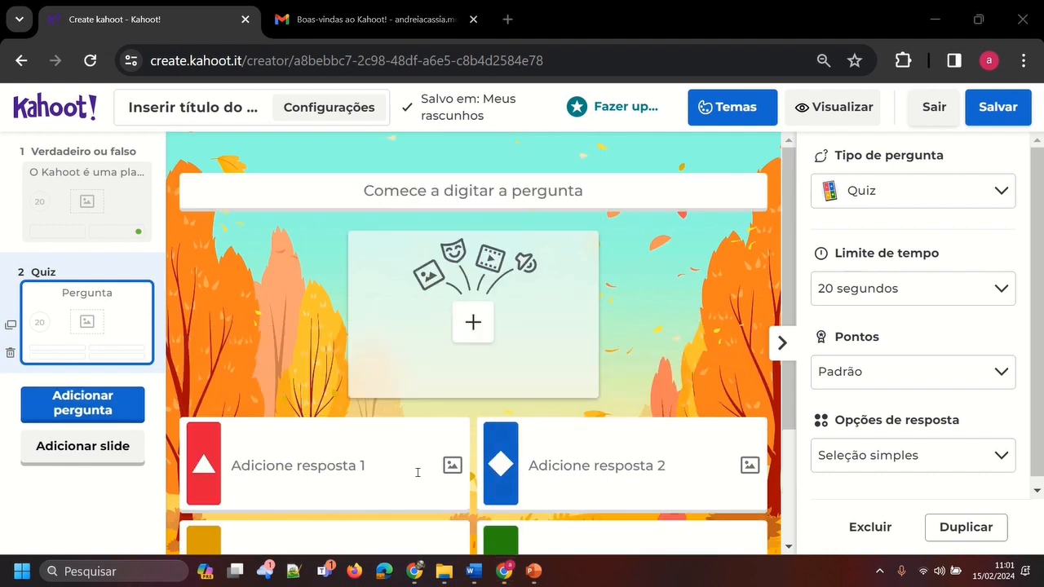
Enter "Pergunta......" as the text of the second question
left_click(573, 191)
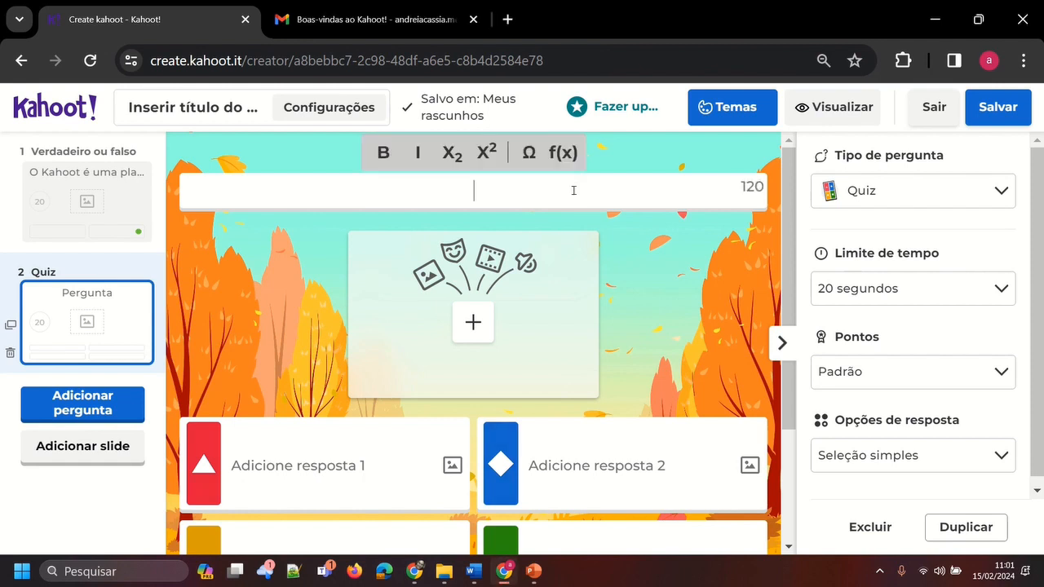
type("Perg")
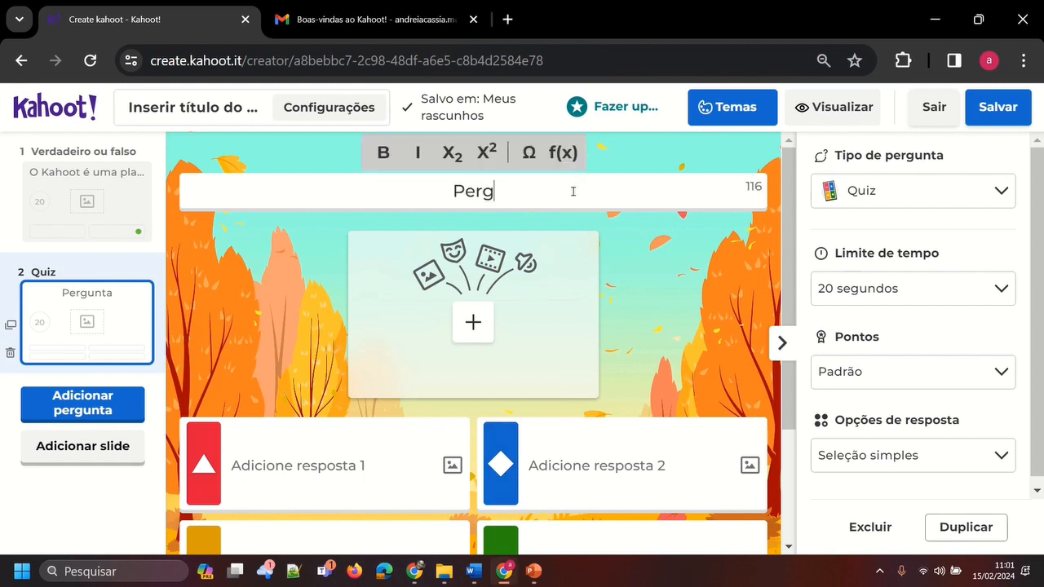
type("unta......")
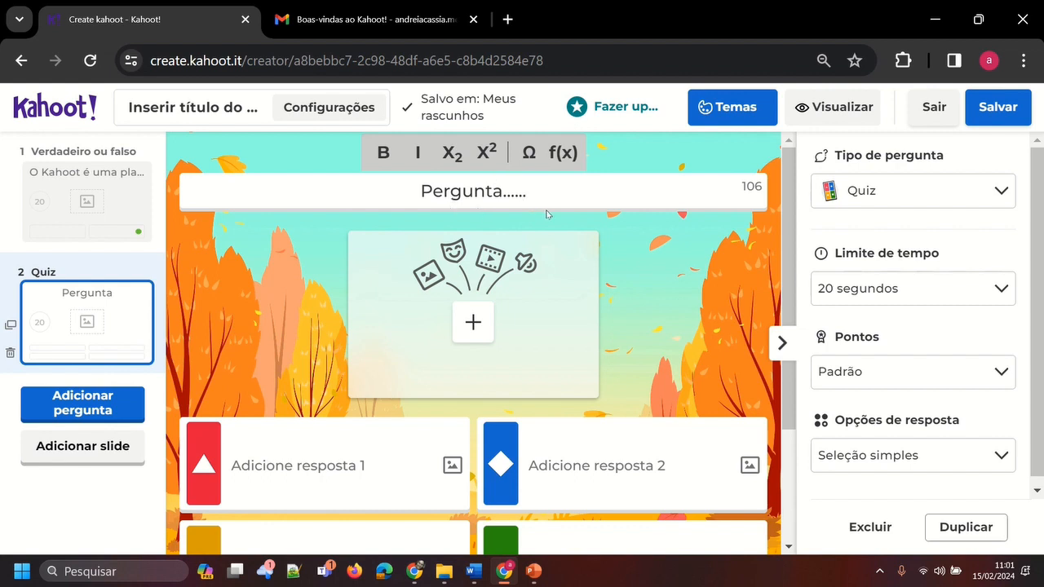
Insert the standard GIF of the man in a striped vest on a pink background into the second question's media area
scroll(545, 212, "down", 1)
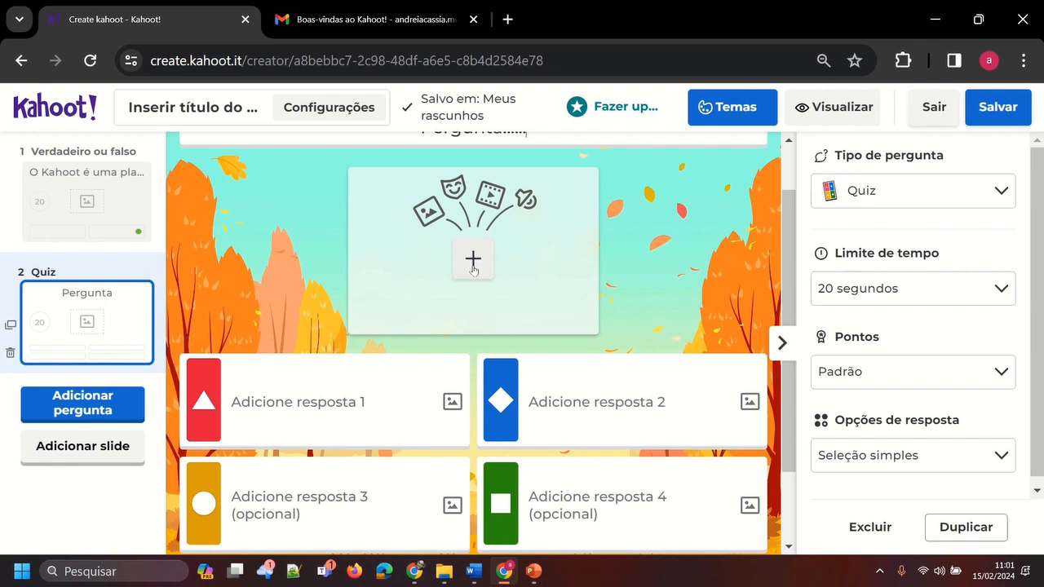
scroll(473, 265, "up", 1)
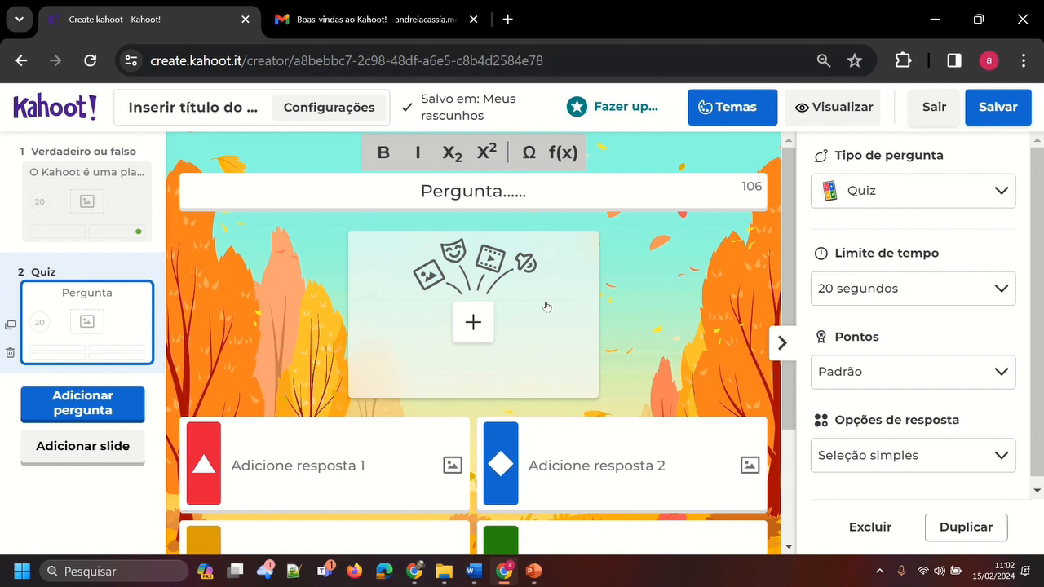
left_click(475, 323)
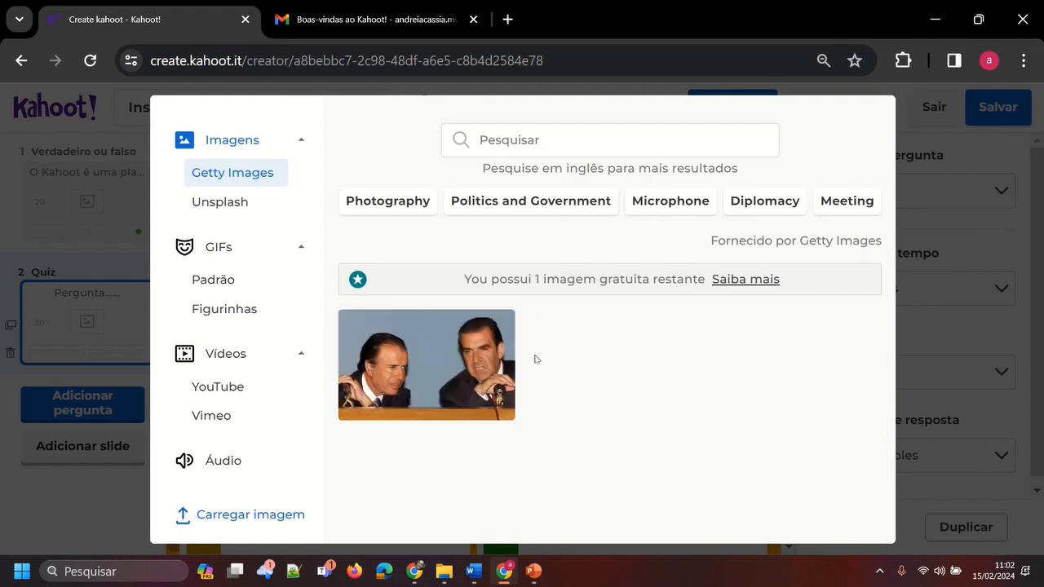
left_click(233, 251)
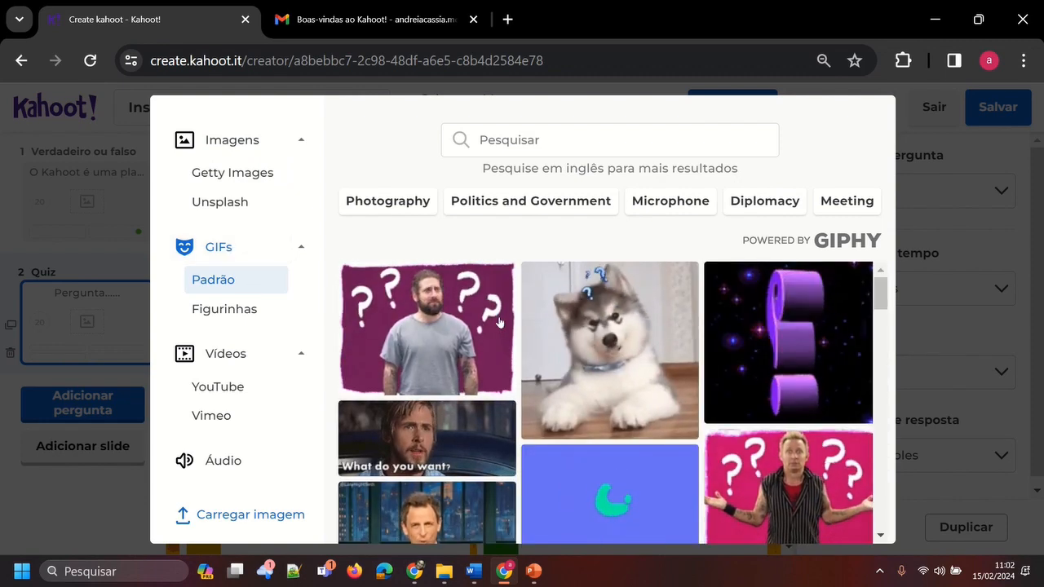
scroll(605, 399, "down", 3)
scroll(576, 348, "up", 1)
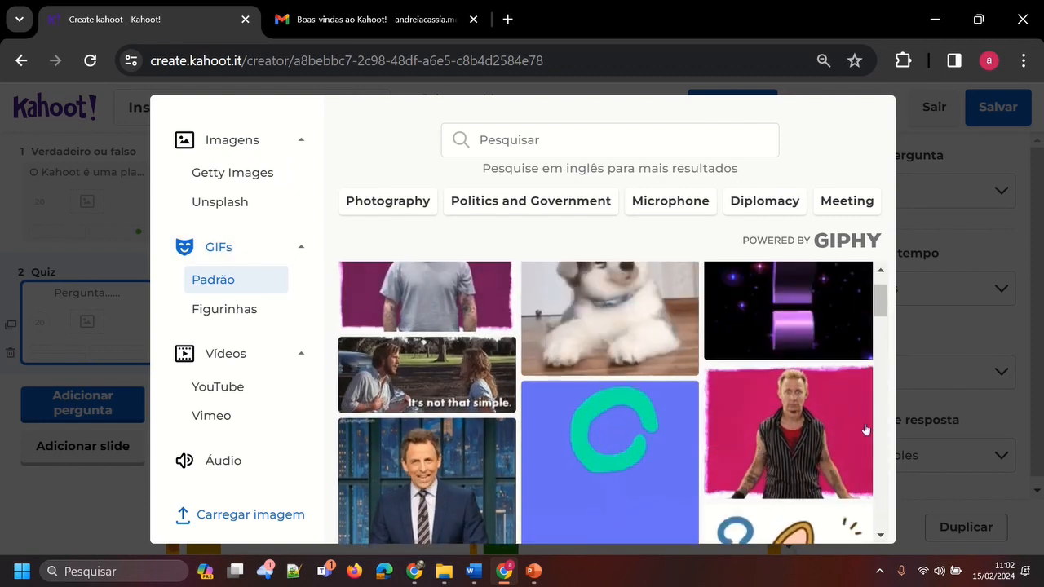
left_click(782, 367)
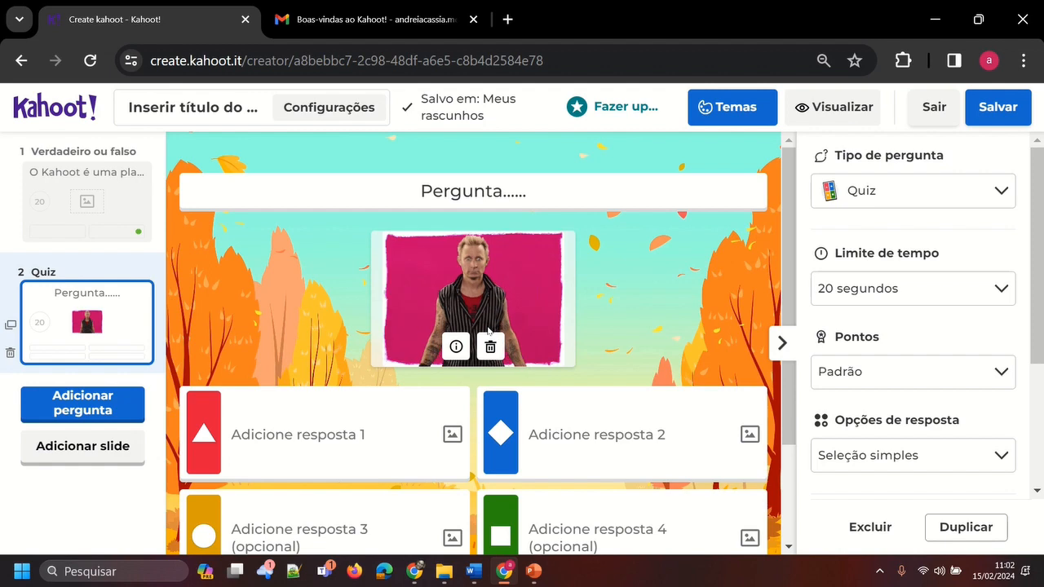
Enter "alternativas 1" as the red triangle answer and "alternativa 2" as the yellow circle answer of the Quiz question
scroll(266, 363, "down", 1)
left_click(343, 313)
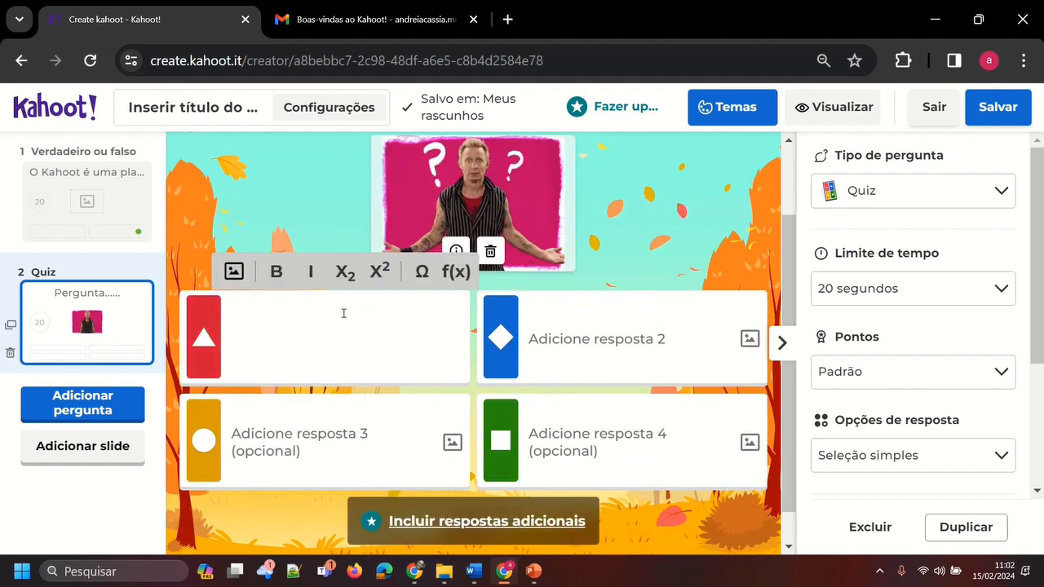
type("alternat")
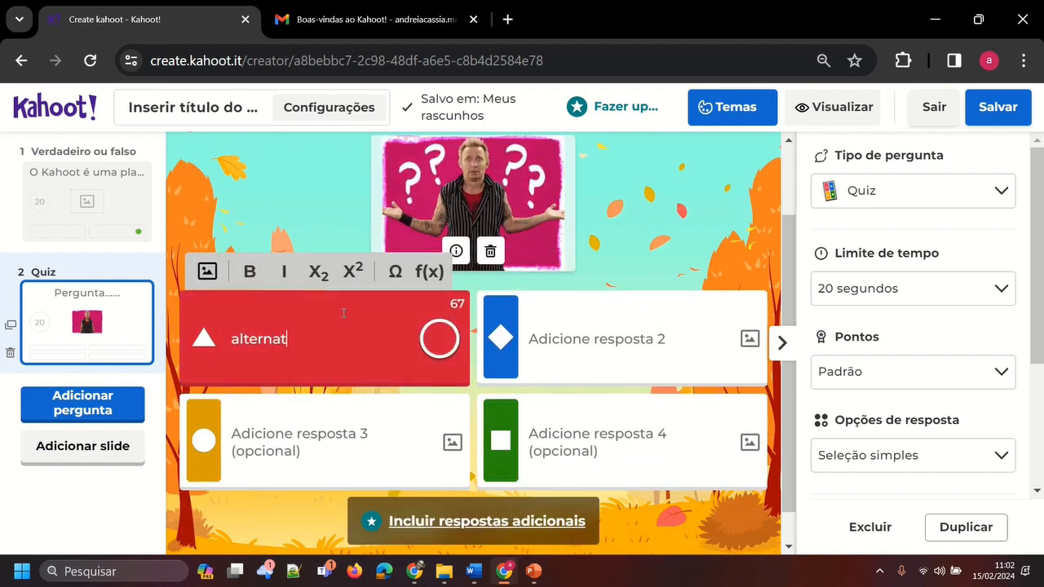
type("ivas 1")
left_click(315, 449)
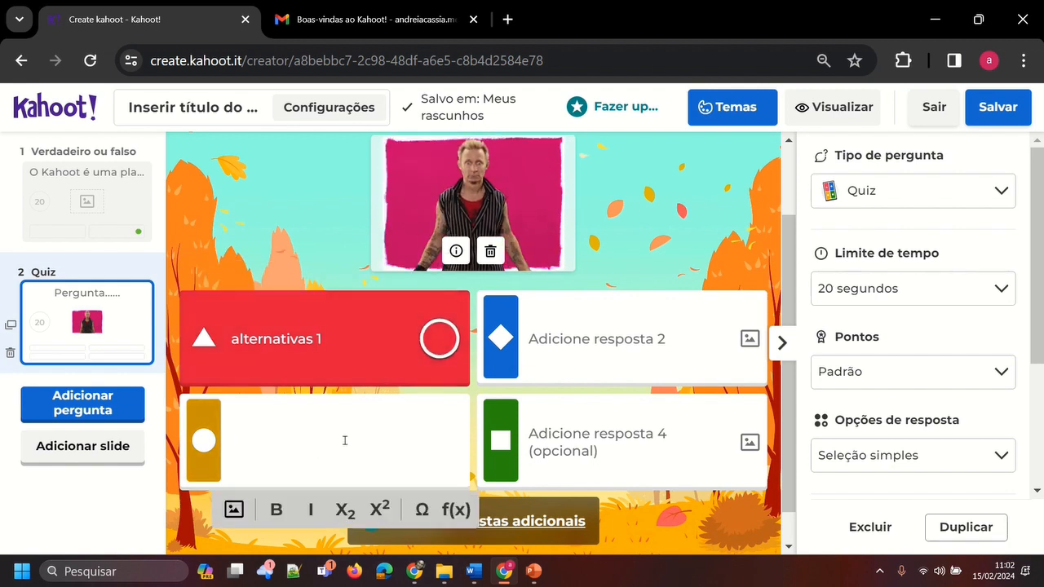
type("alternativa 2")
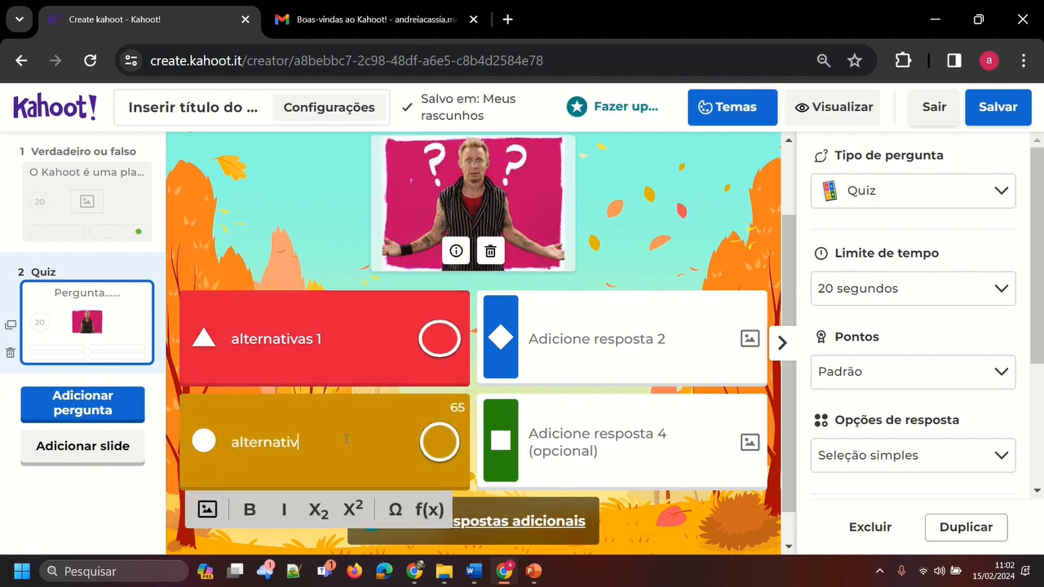
Enter "alternativa 3" as the blue diamond answer and "alternativa 4" as the green square answer
left_click(584, 341)
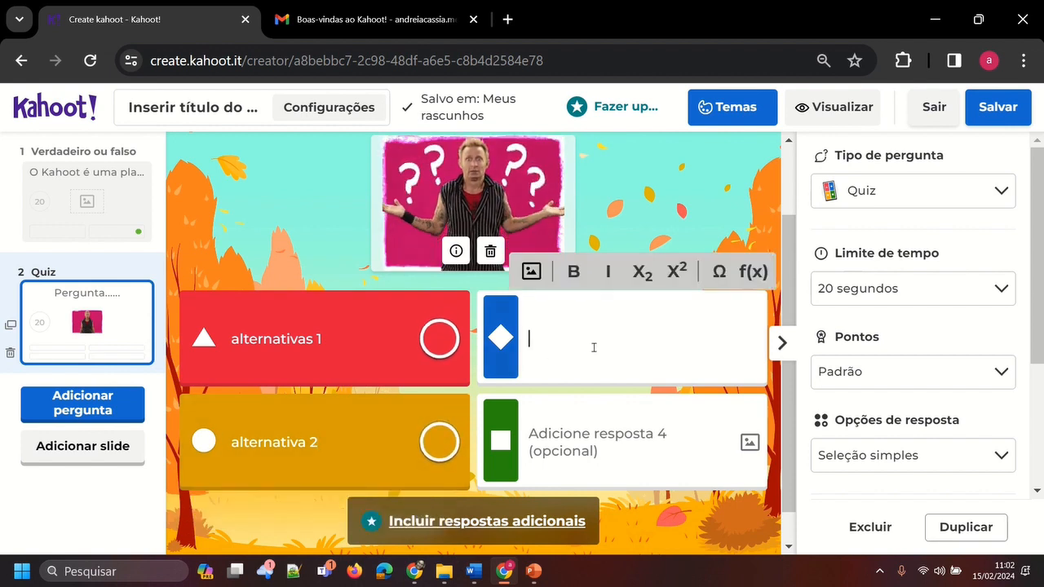
type("alterna")
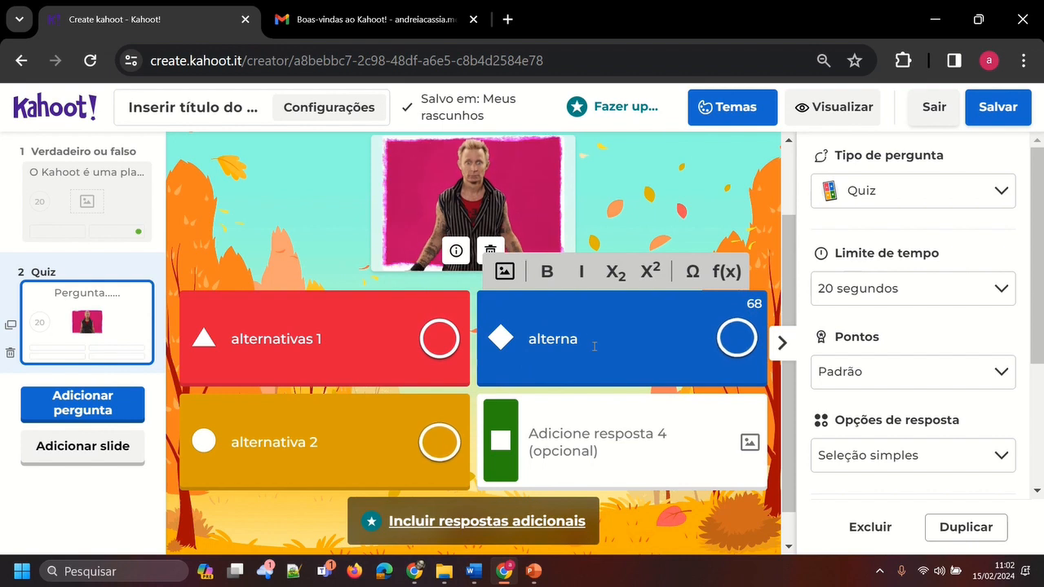
type("tiva 3")
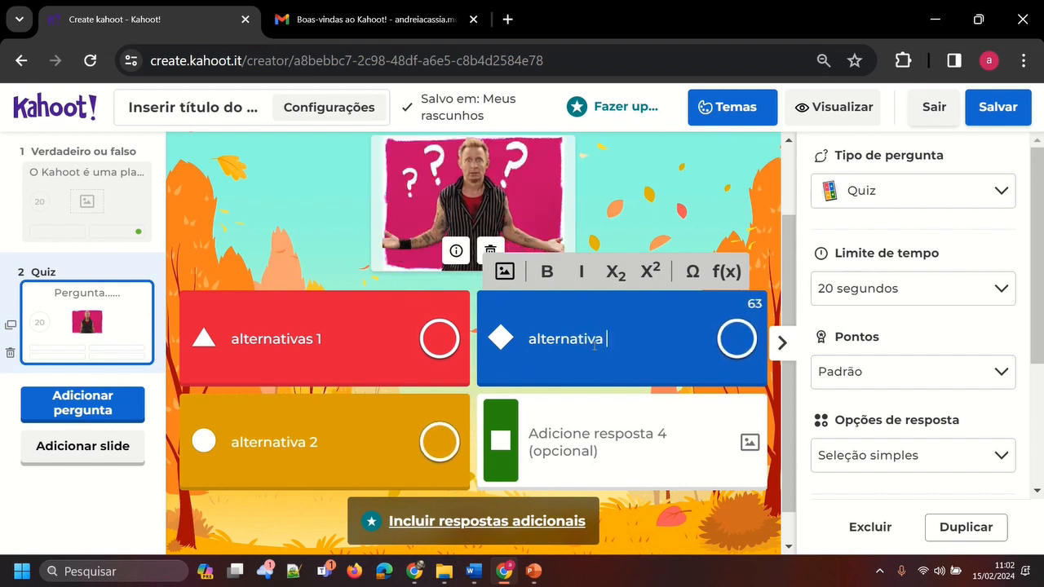
left_click(605, 440)
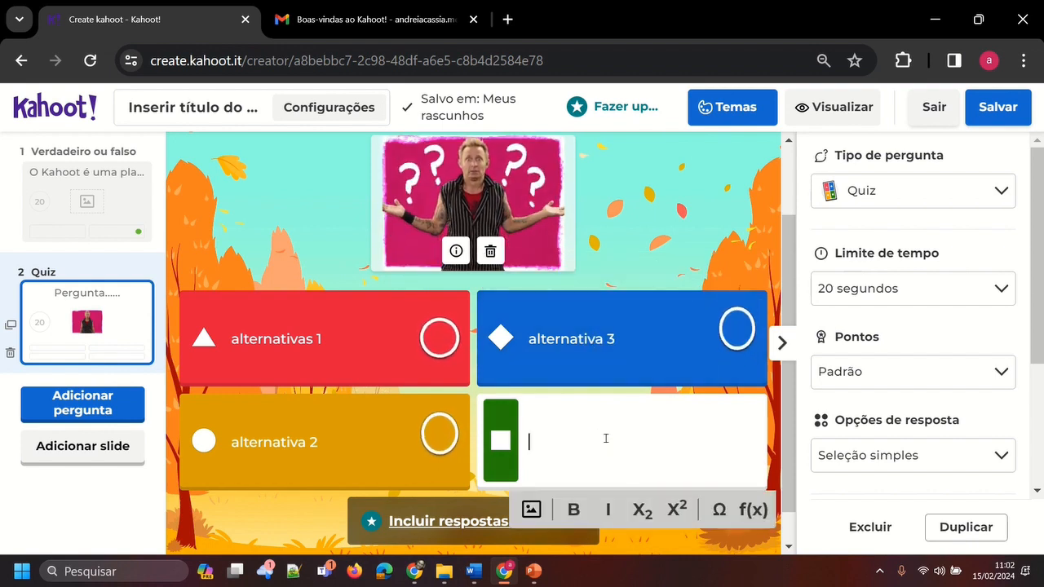
type("alter")
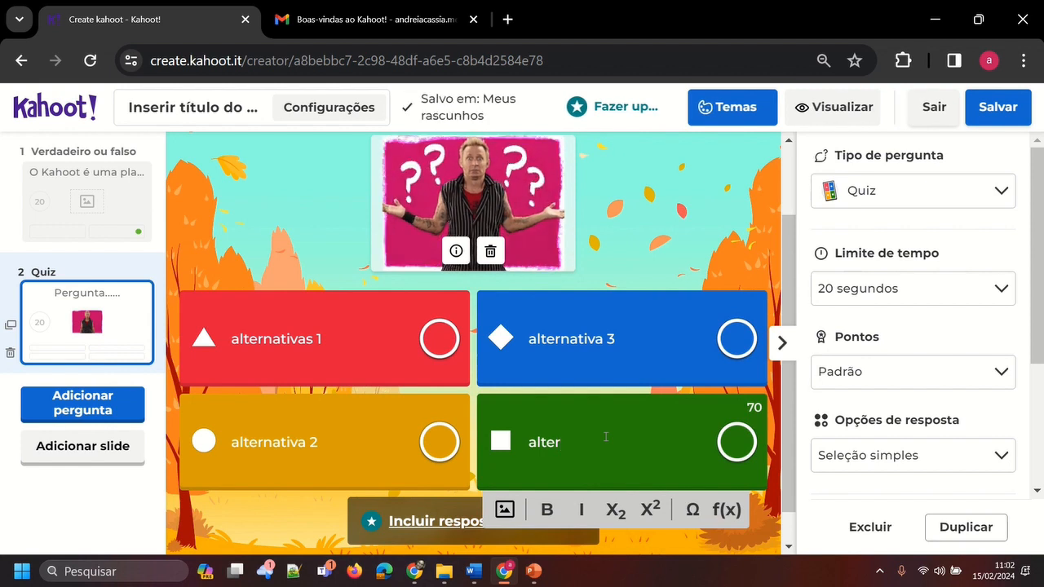
type("nativa 4")
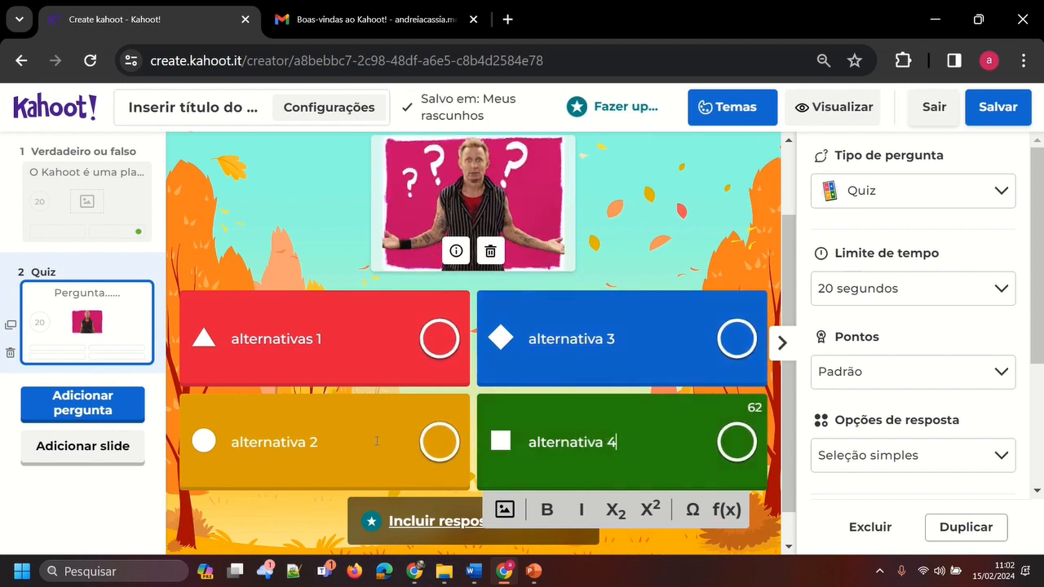
Mark "alternativa 3" as the correct answer of the Quiz question
left_click(441, 339)
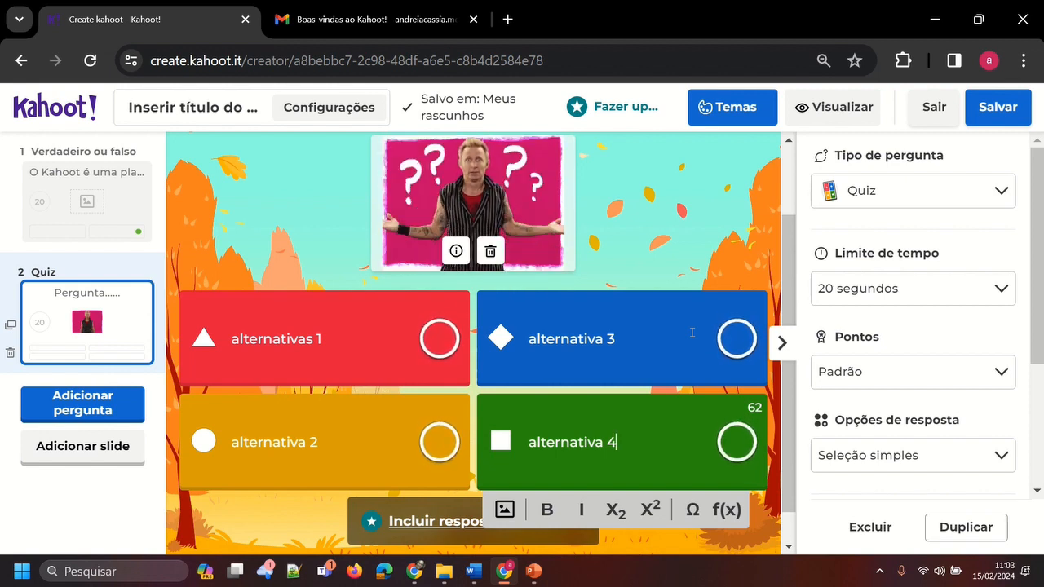
left_click(734, 343)
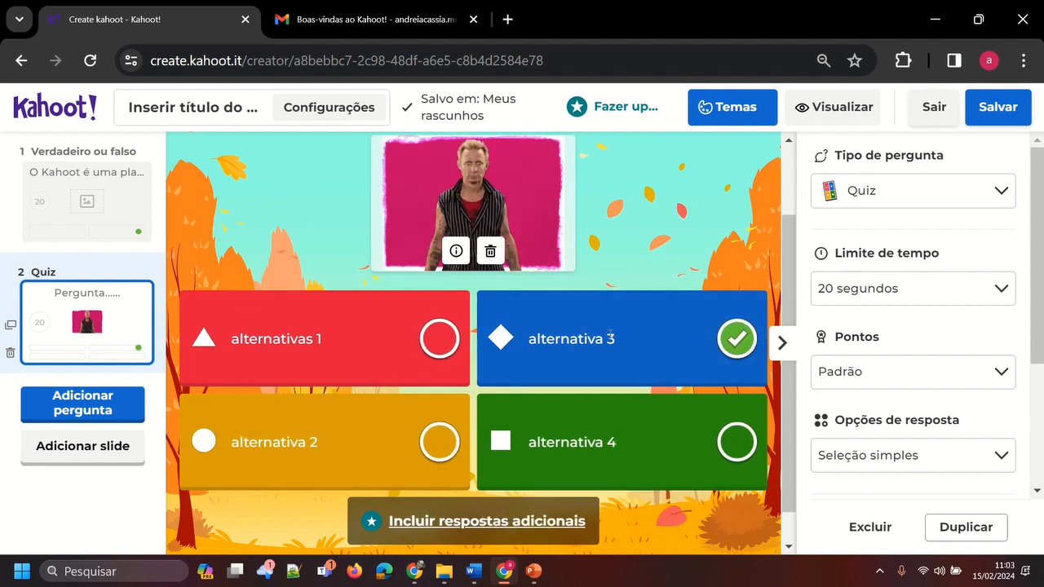
scroll(553, 404, "down", 1)
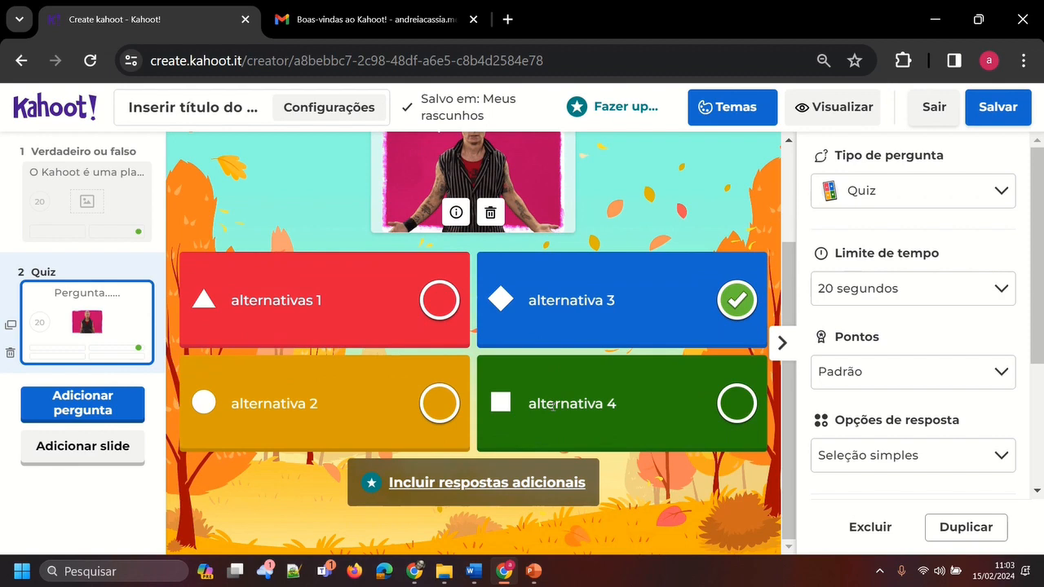
scroll(553, 405, "up", 3)
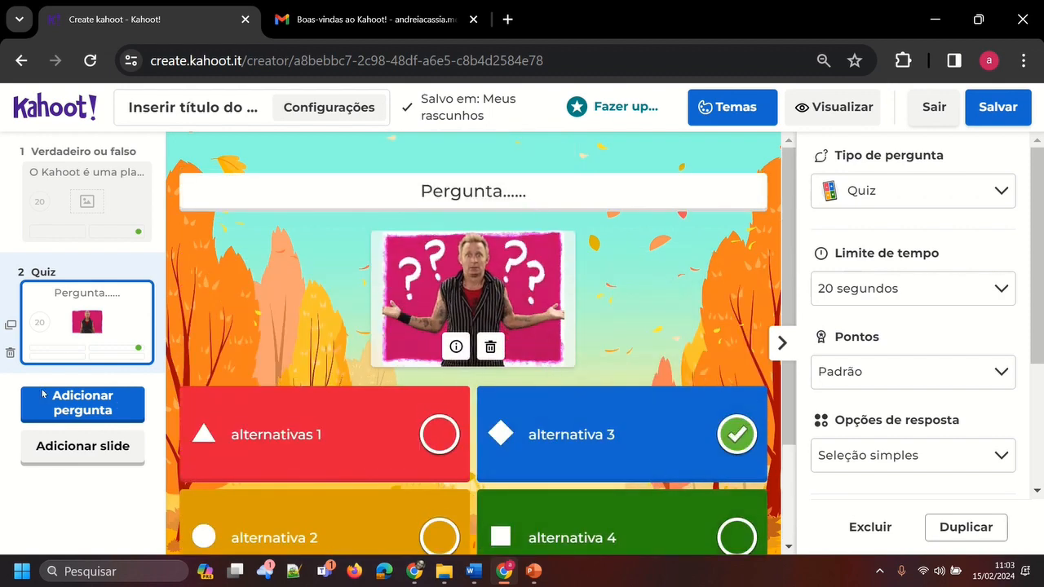
Review both questions and examine the time limit and points options of the true-or-false question
left_click(102, 205)
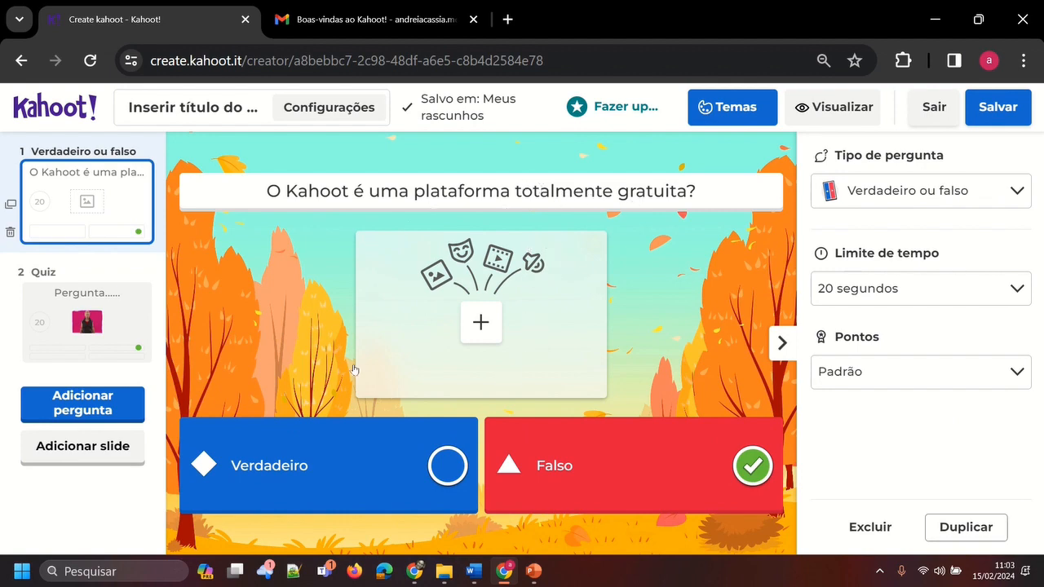
left_click(112, 329)
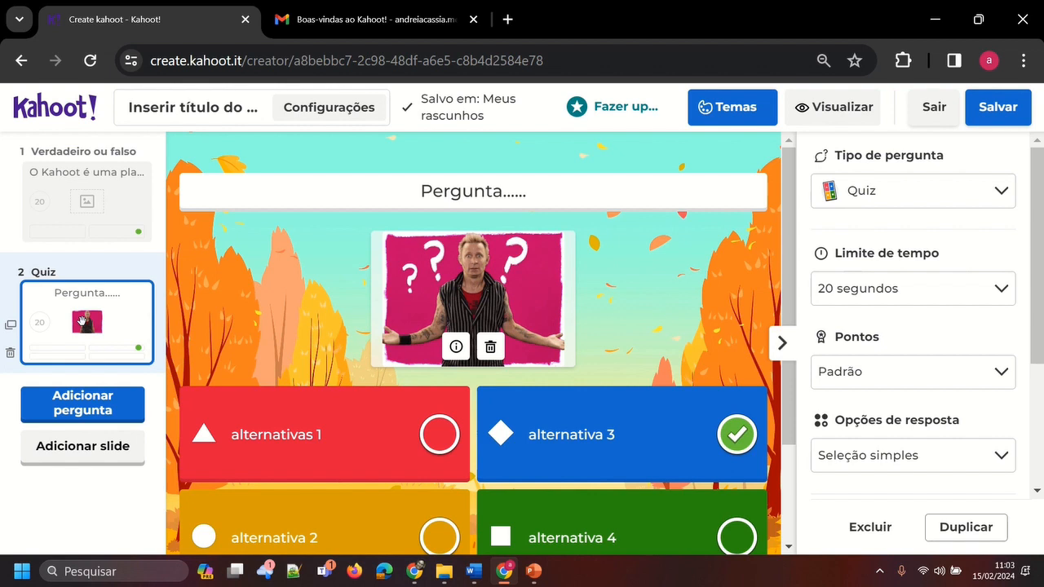
left_click(93, 218)
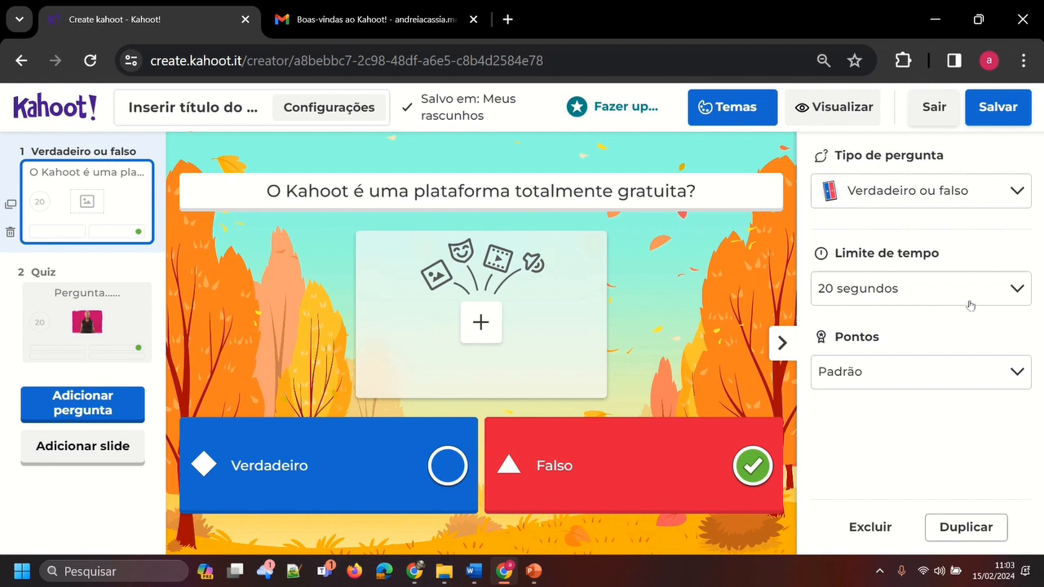
left_click(1009, 290)
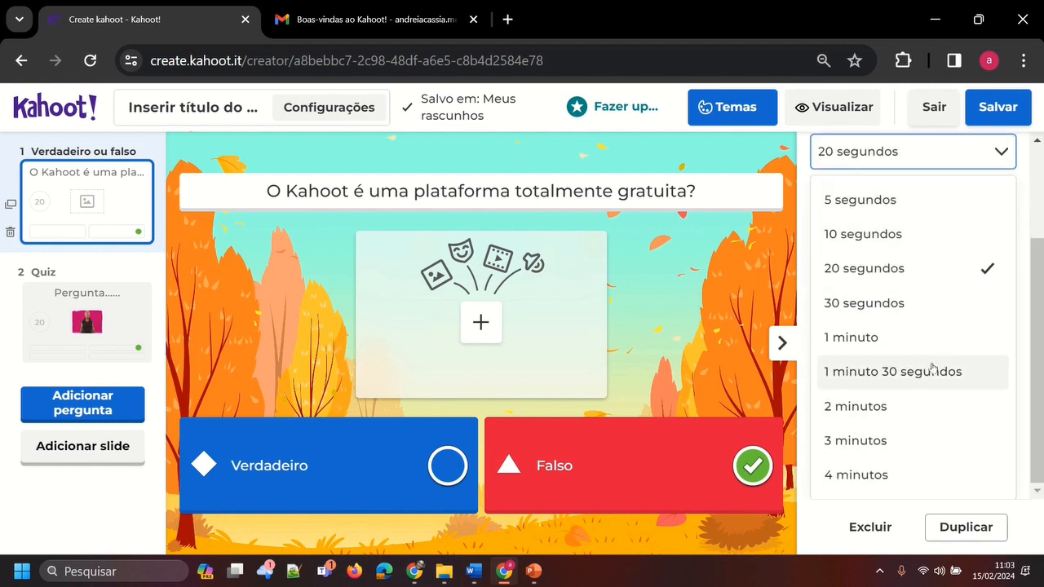
left_click(1006, 150)
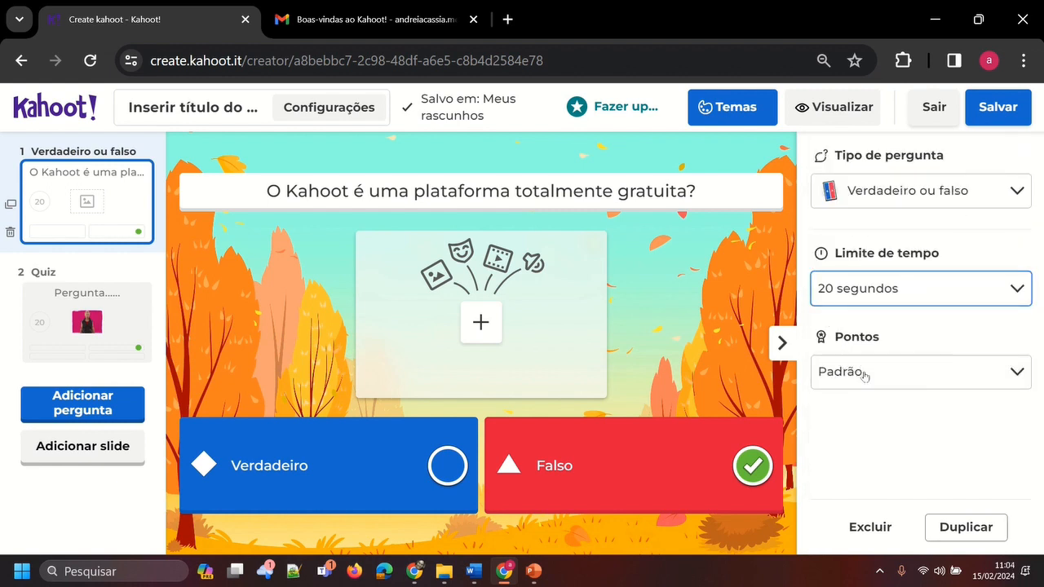
left_click(1016, 380)
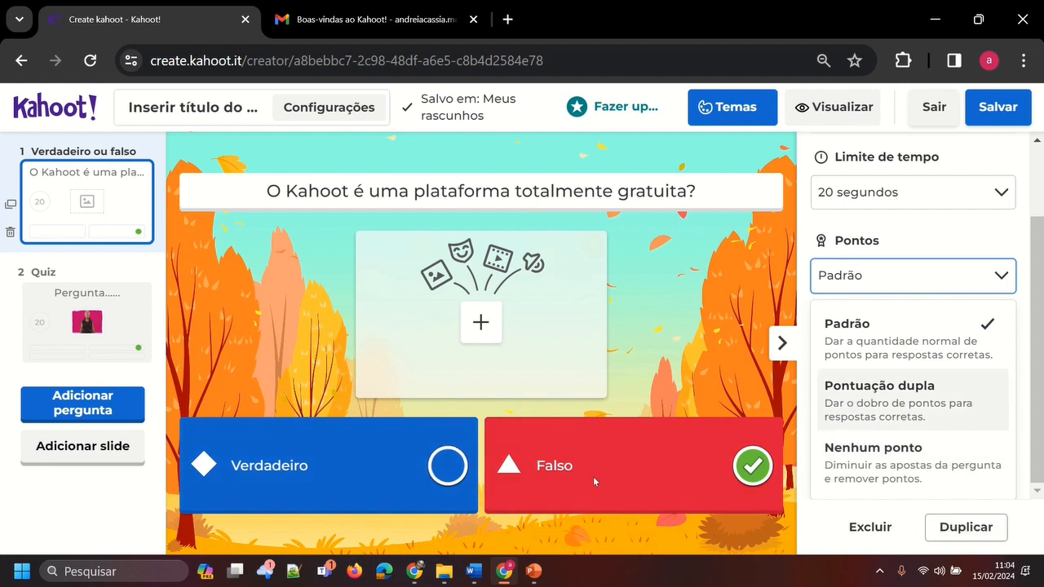
Duplicate the true-or-false question about Kahoot being free
left_click(975, 528)
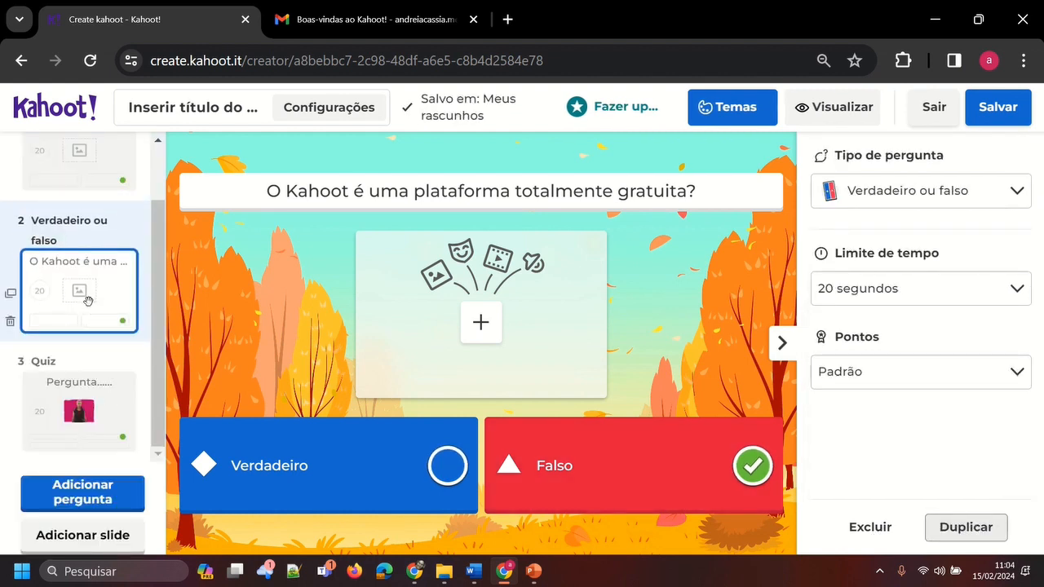
scroll(87, 307, "up", 1)
left_click(89, 241)
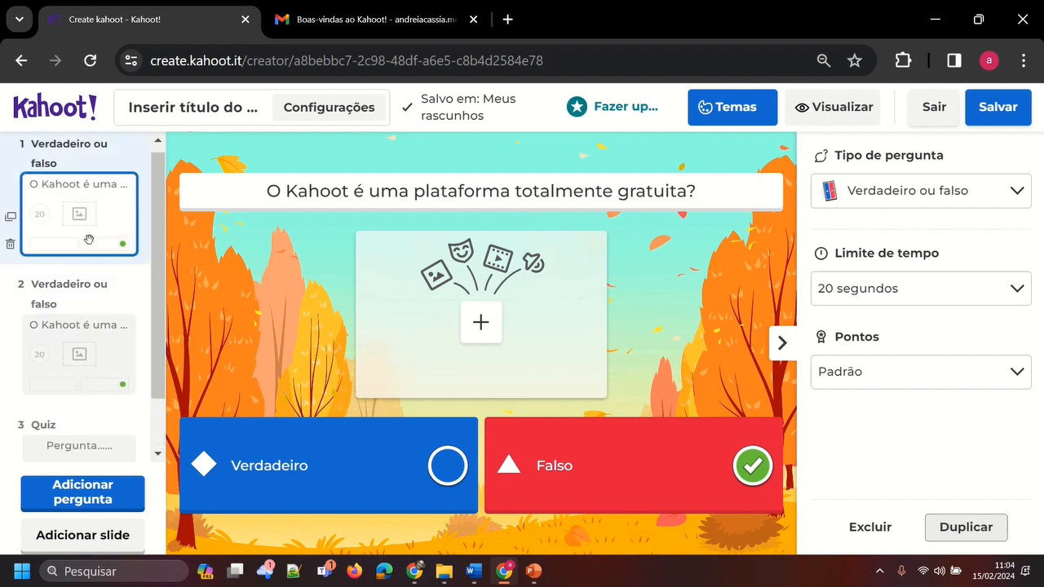
Replace the duplicated question's text with "outra pergunta" and mark Verdadeiro as its correct answer
left_click(101, 347)
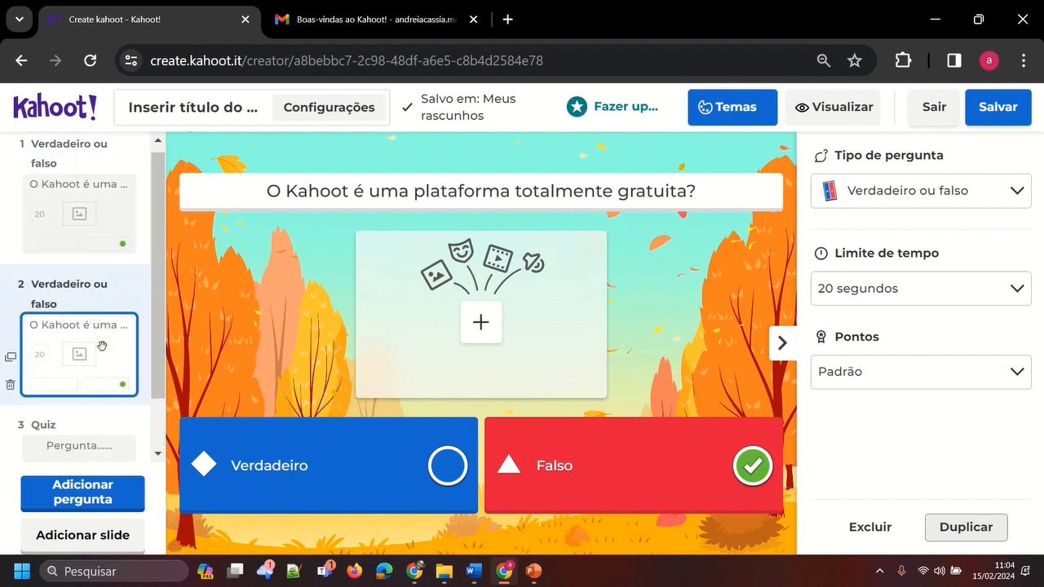
left_click(711, 188)
key("BackSpace")
key("BackSpace")
key("BackSpace")
key("BackSpace")
key("BackSpace")
key("BackSpace")
key("BackSpace")
key("BackSpace")
key("BackSpace")
key("BackSpace")
key("BackSpace")
key("BackSpace")
key("BackSpace")
key("BackSpace")
key("BackSpace")
key("BackSpace")
key("BackSpace")
key("BackSpace")
key("BackSpace")
key("BackSpace")
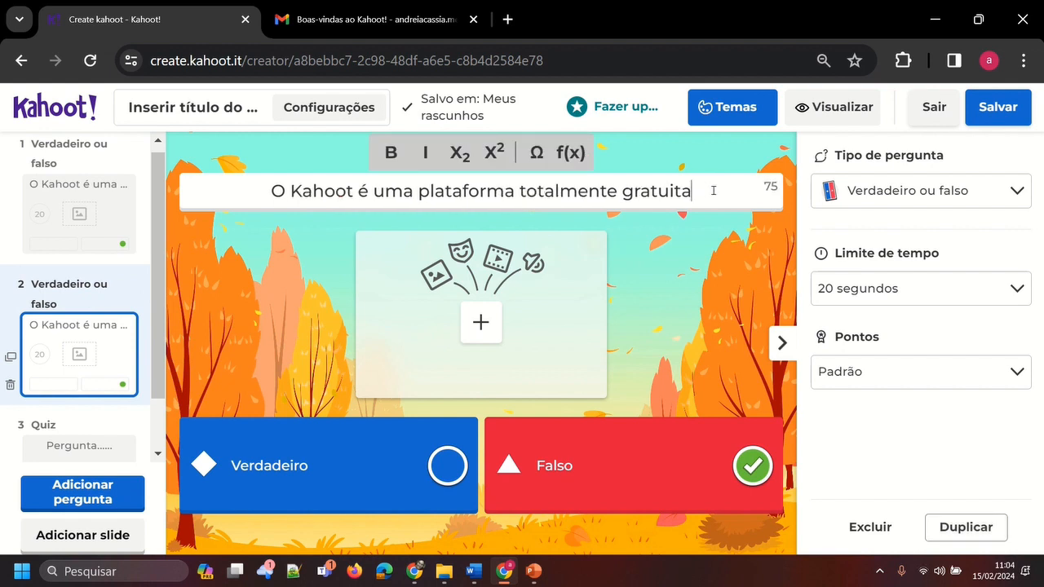
key("BackSpace")
key("BackSpace")
key("BackSpace")
type("outra ")
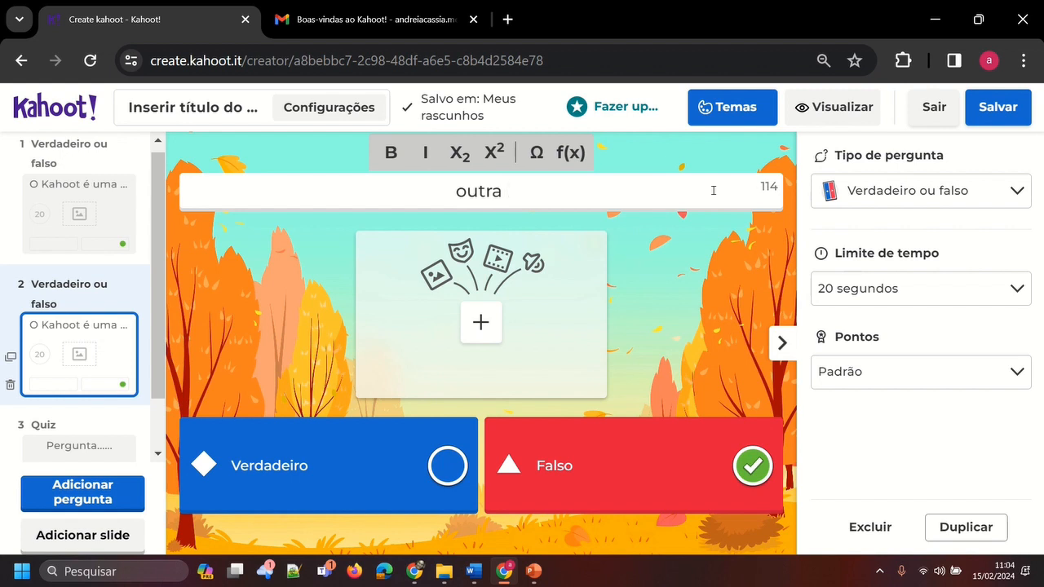
type("pergunta")
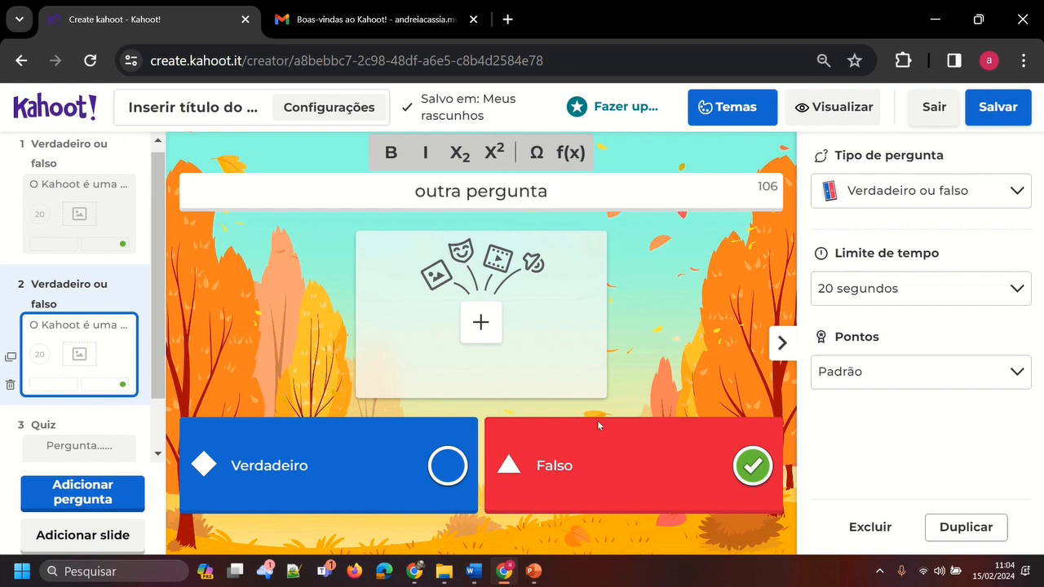
left_click(446, 466)
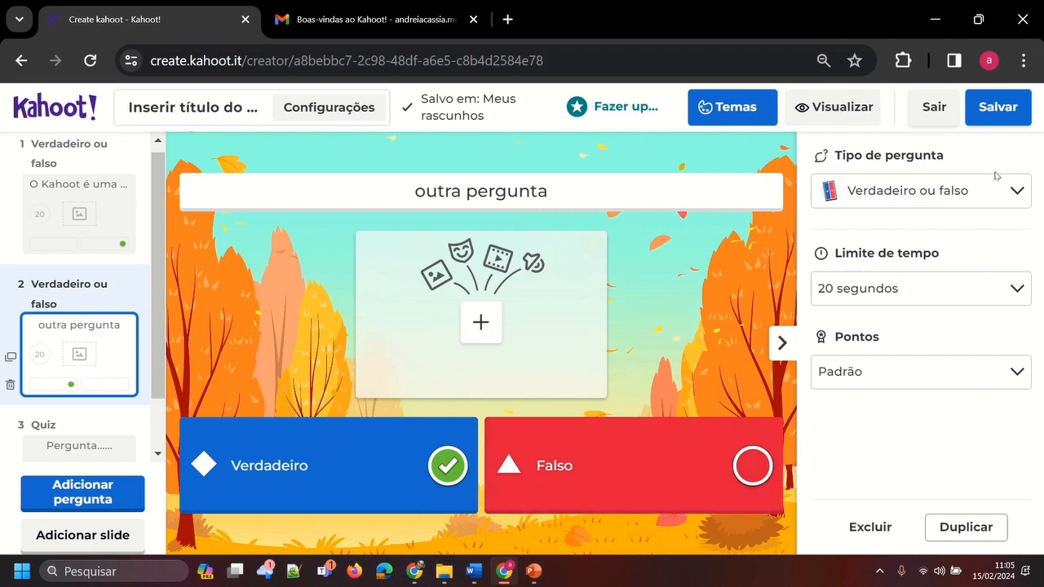
Save the kahoot with the title "Teste de matemática" and the description "turma A"
left_click(1001, 114)
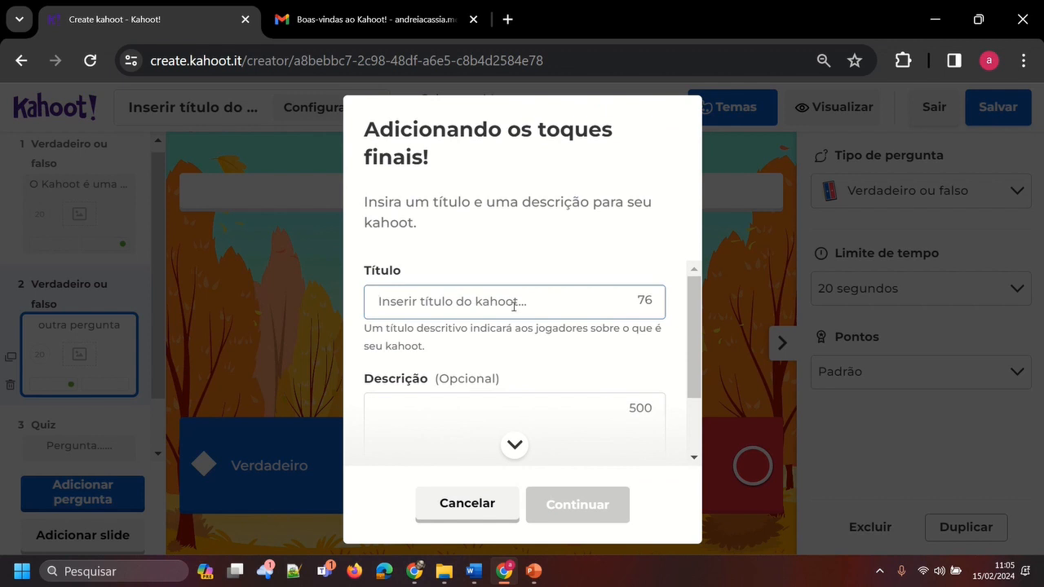
type("Te")
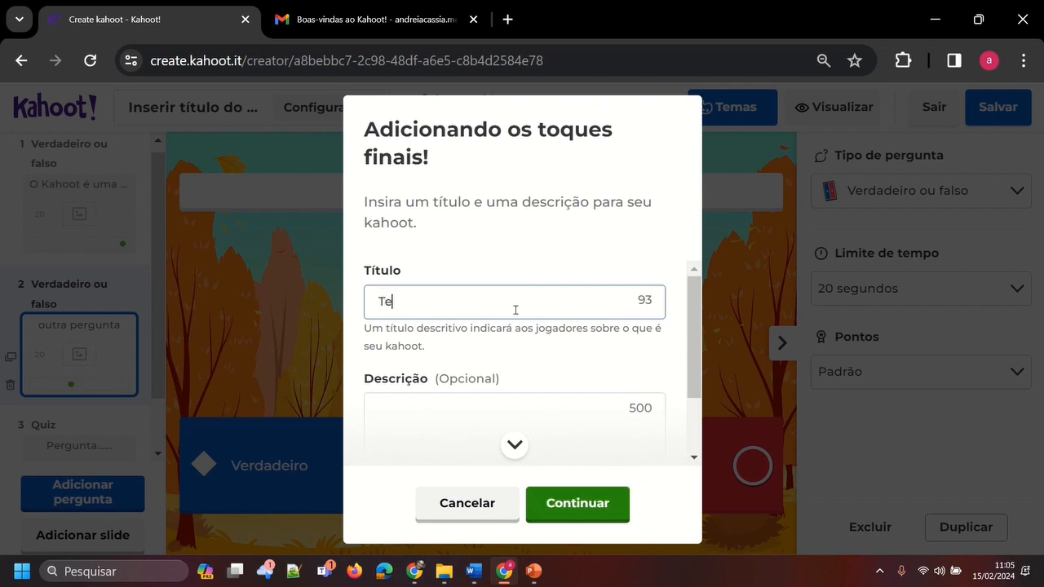
type("ste de matemática")
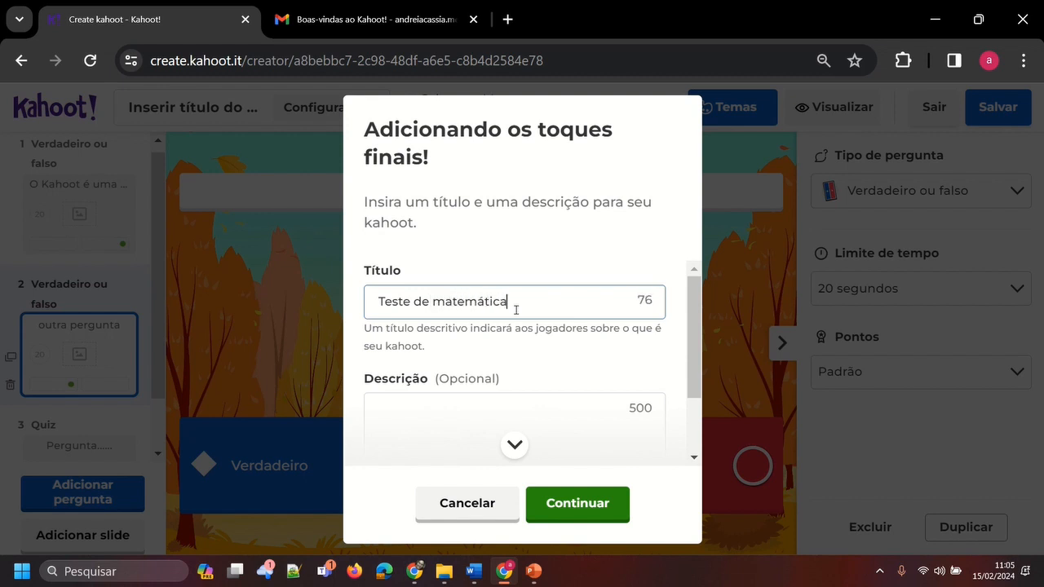
scroll(484, 362, "down", 1)
left_click(439, 341)
type("turma")
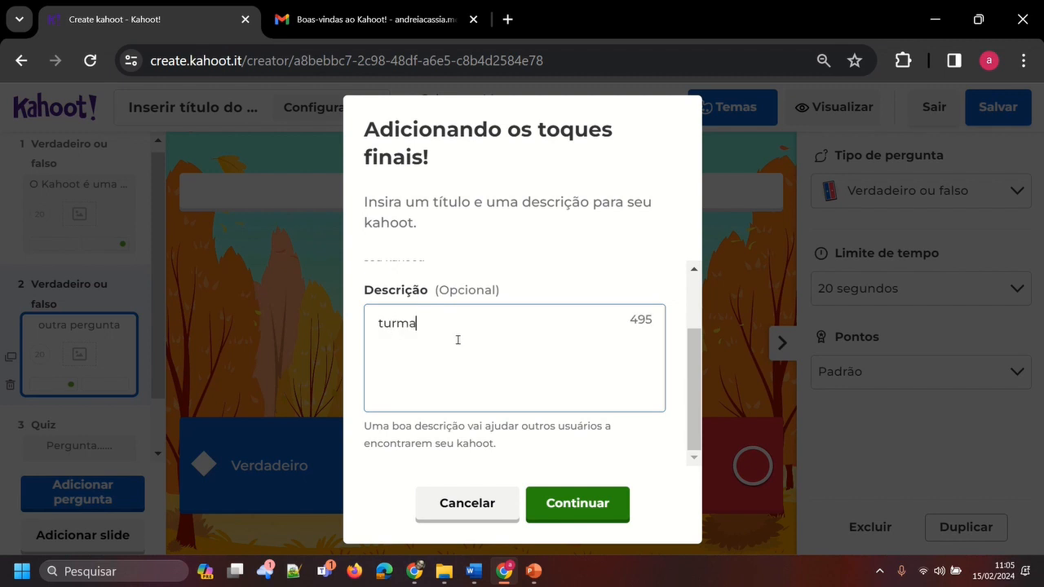
type(" A")
key("Return")
left_click(593, 507)
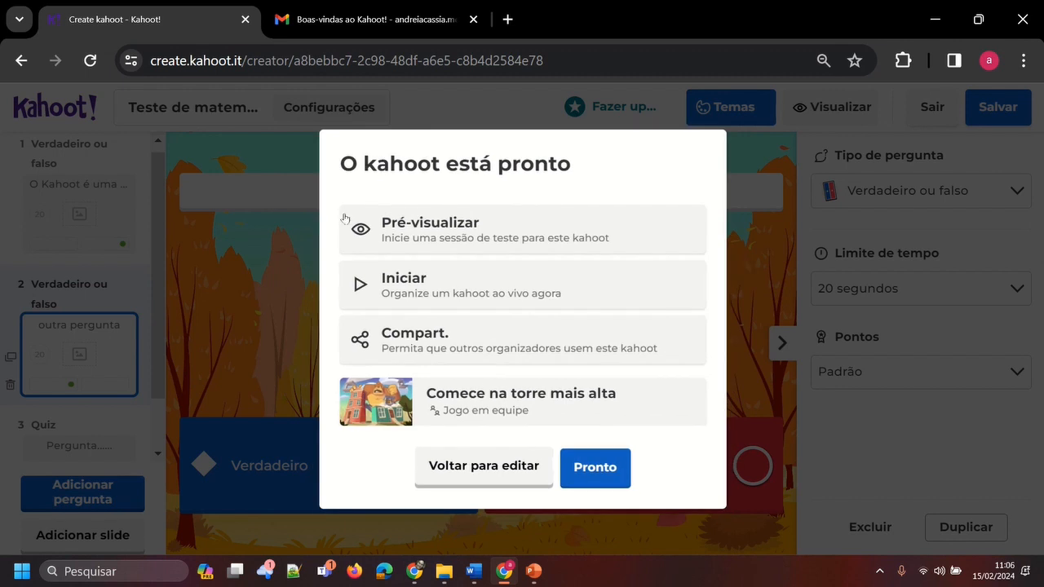